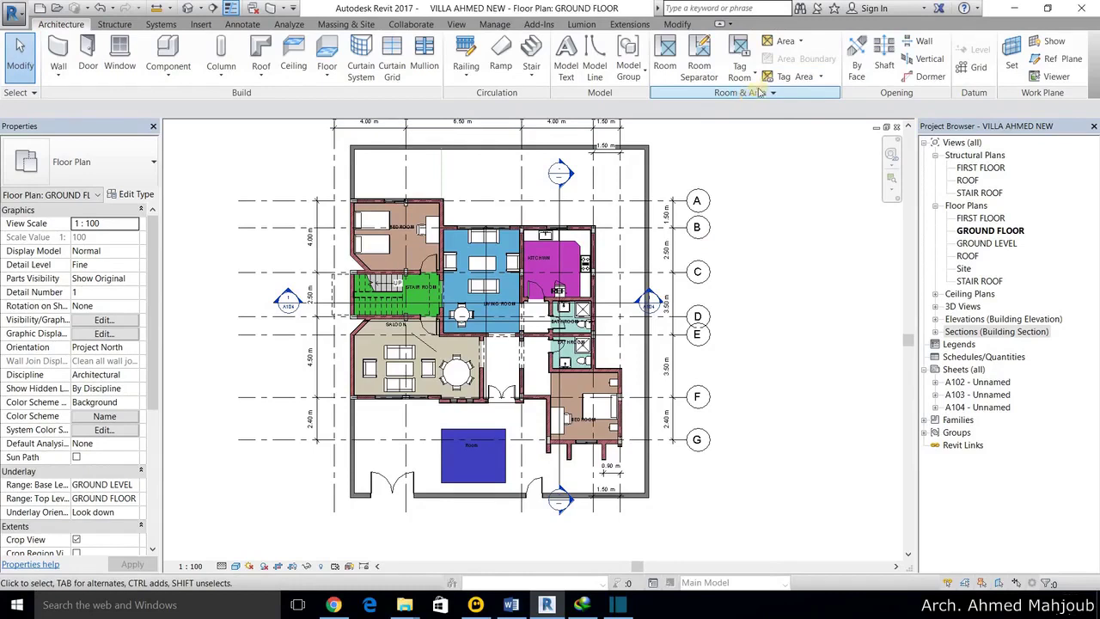
- Expand the Area dropdown on the Room & Area panel to reveal Area Plan and Area
{"action": "left_click", "coordinate": [794, 47]}
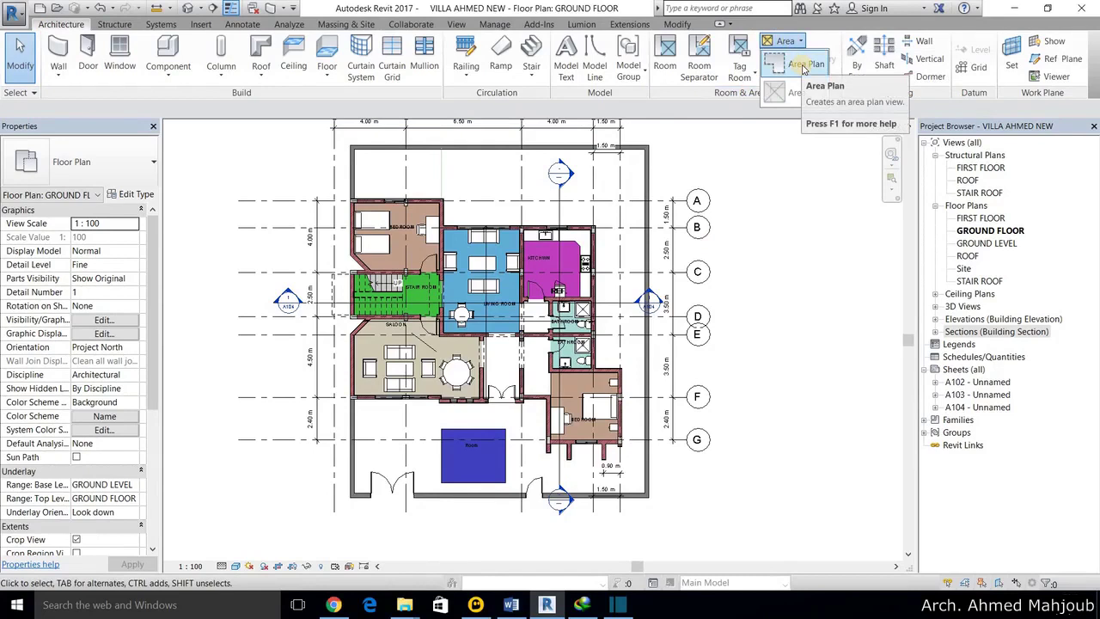
{"action": "mouse_move", "coordinate": [804, 64]}
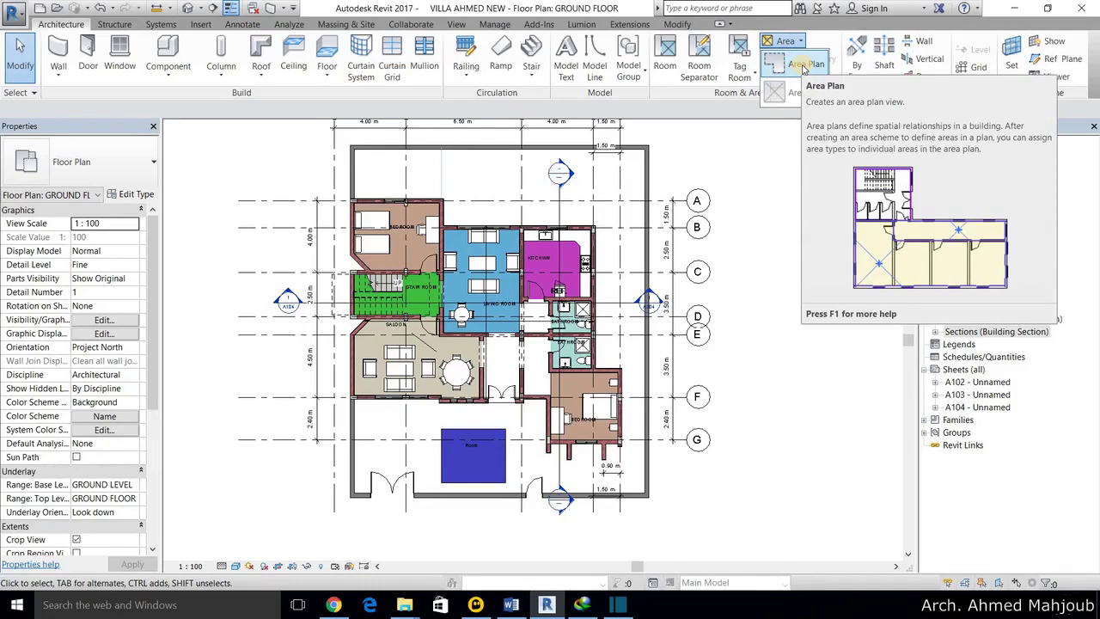
- Create a new area plan with scheme type Rentable for the GROUND FLOOR level
{"action": "left_click", "coordinate": [804, 67]}
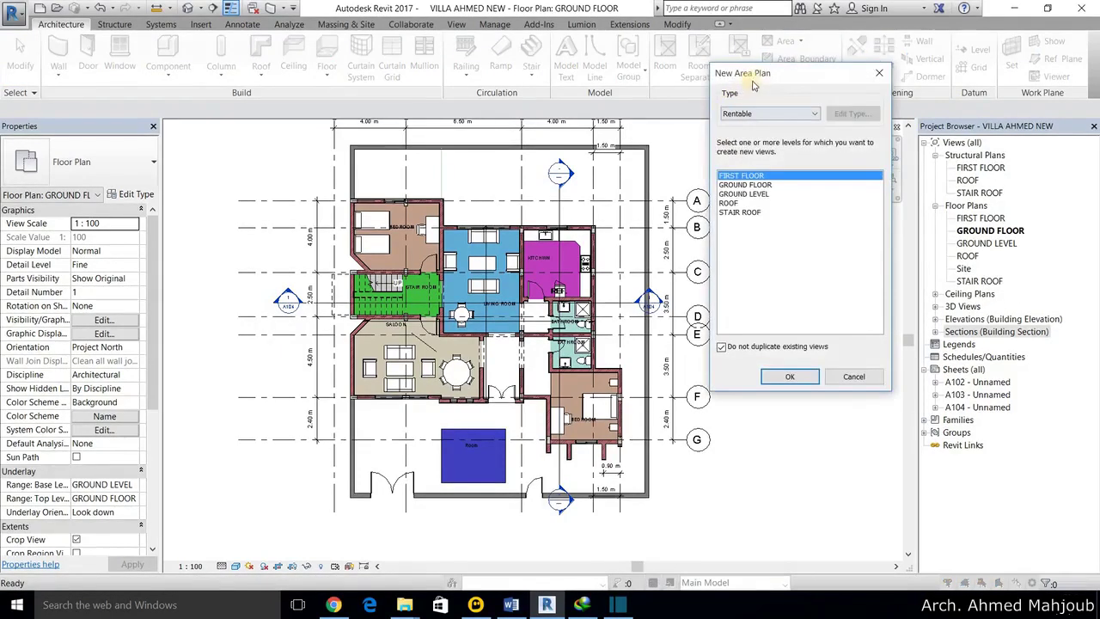
{"action": "left_click_drag", "start_coordinate": [756, 79], "coordinate": [445, 154]}
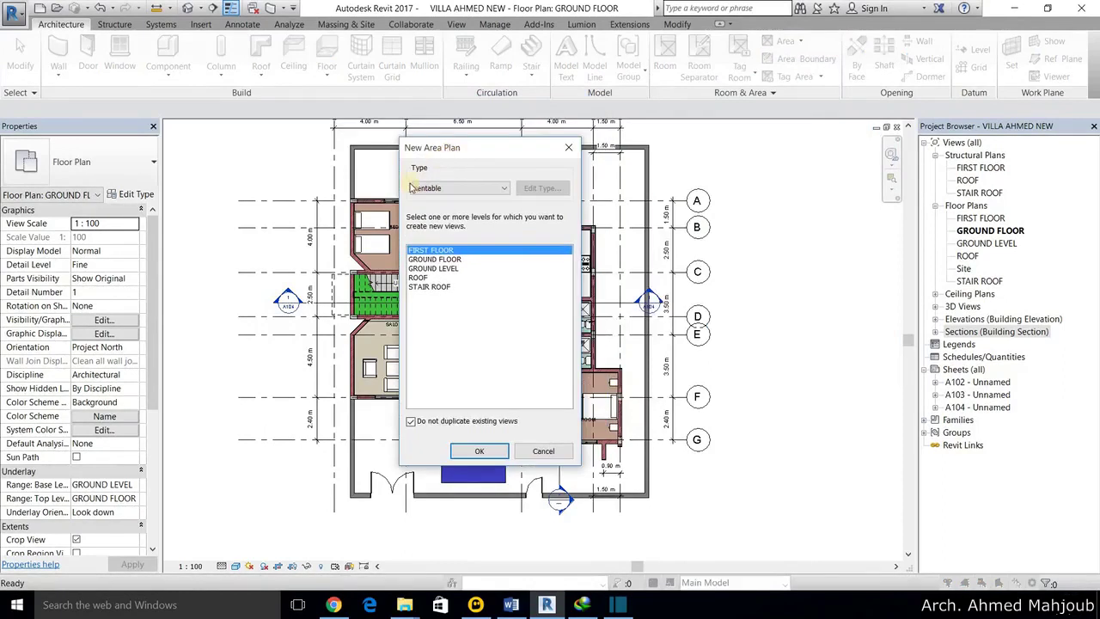
{"action": "left_click", "coordinate": [459, 189]}
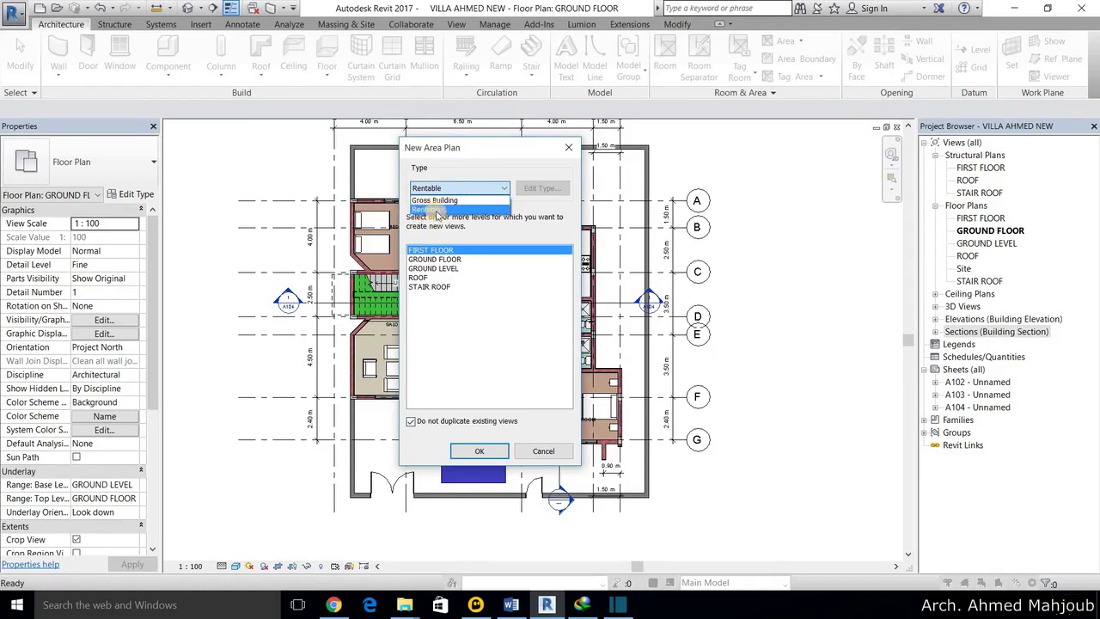
{"action": "left_click", "coordinate": [434, 209]}
{"action": "key", "text": "Down"}
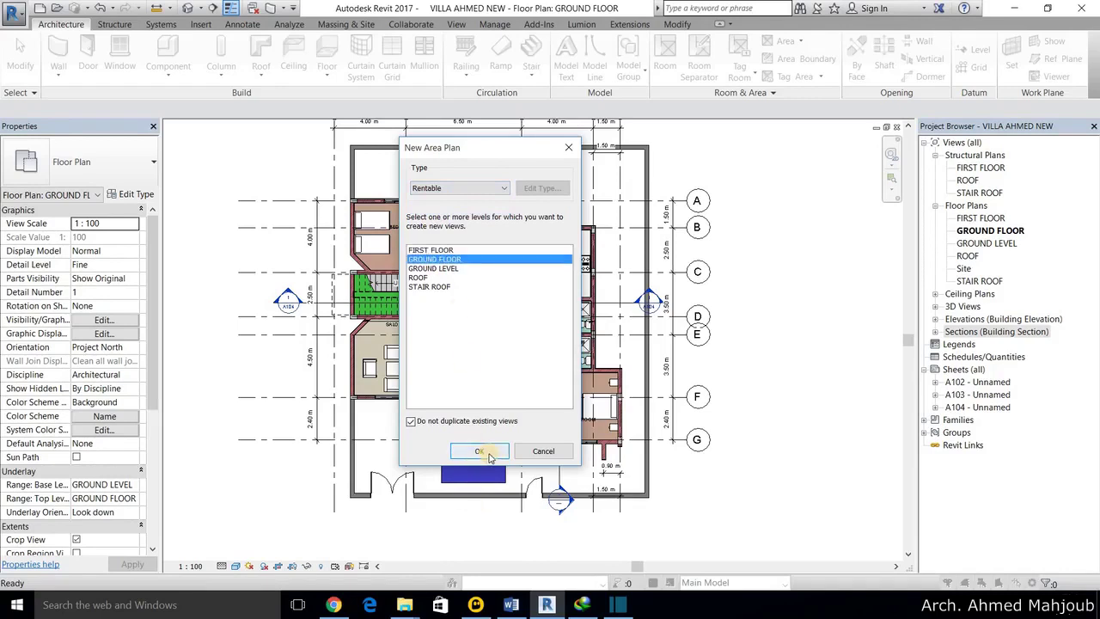
{"action": "left_click", "coordinate": [508, 451]}
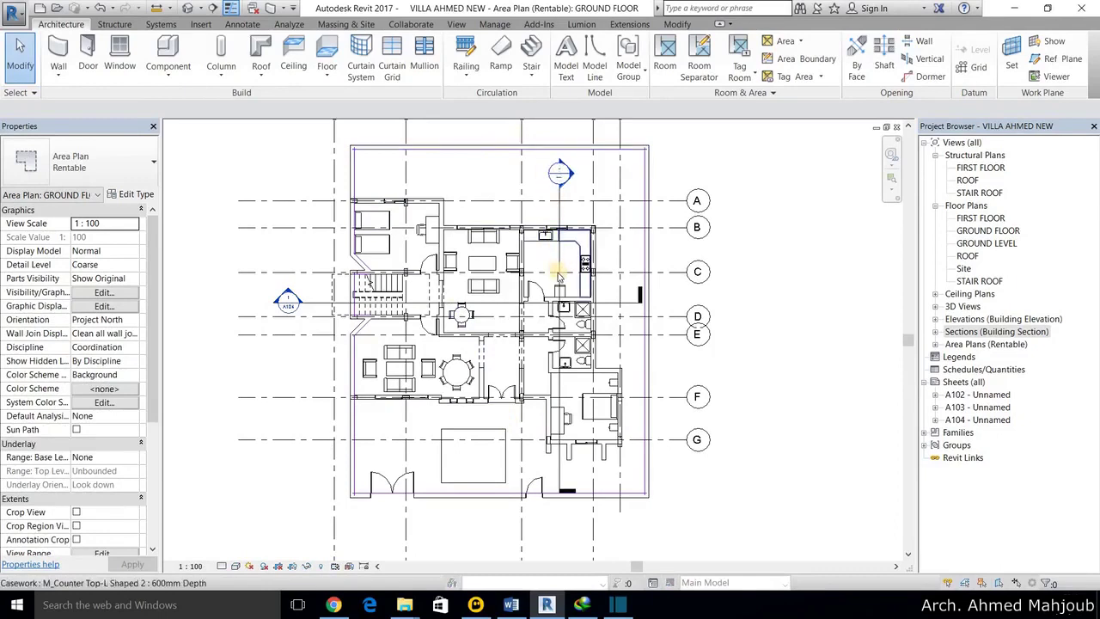
- Expand Area Plans (Rentable) in the Project Browser and zoom around the GROUND FLOOR area plan
{"action": "scroll", "coordinate": [559, 275], "scroll_direction": "up", "scroll_amount": 1}
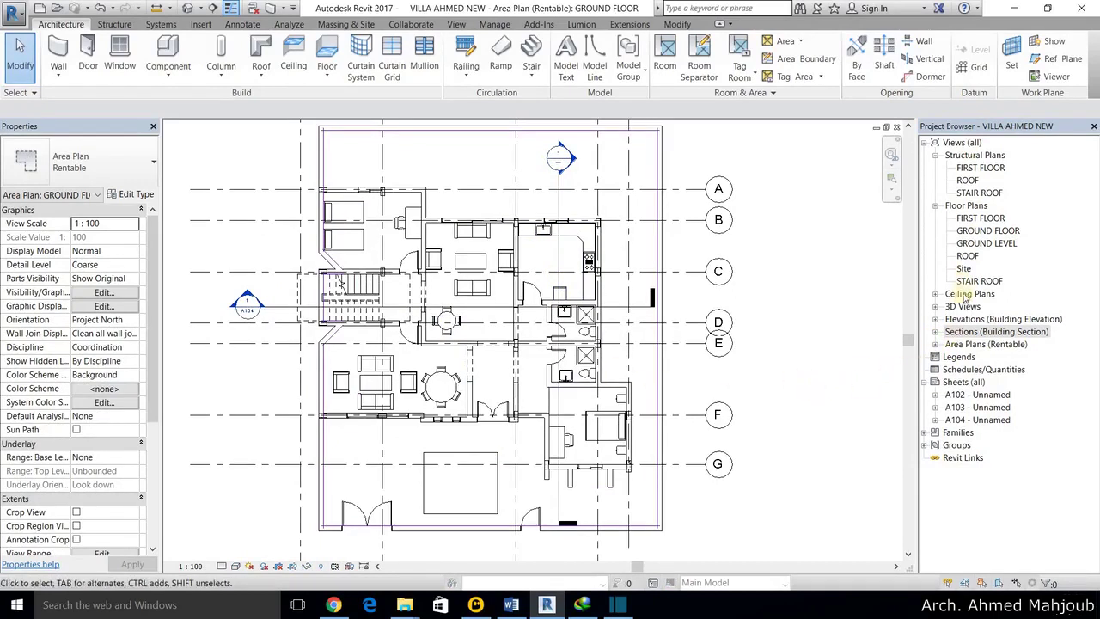
{"action": "double_click", "coordinate": [952, 344]}
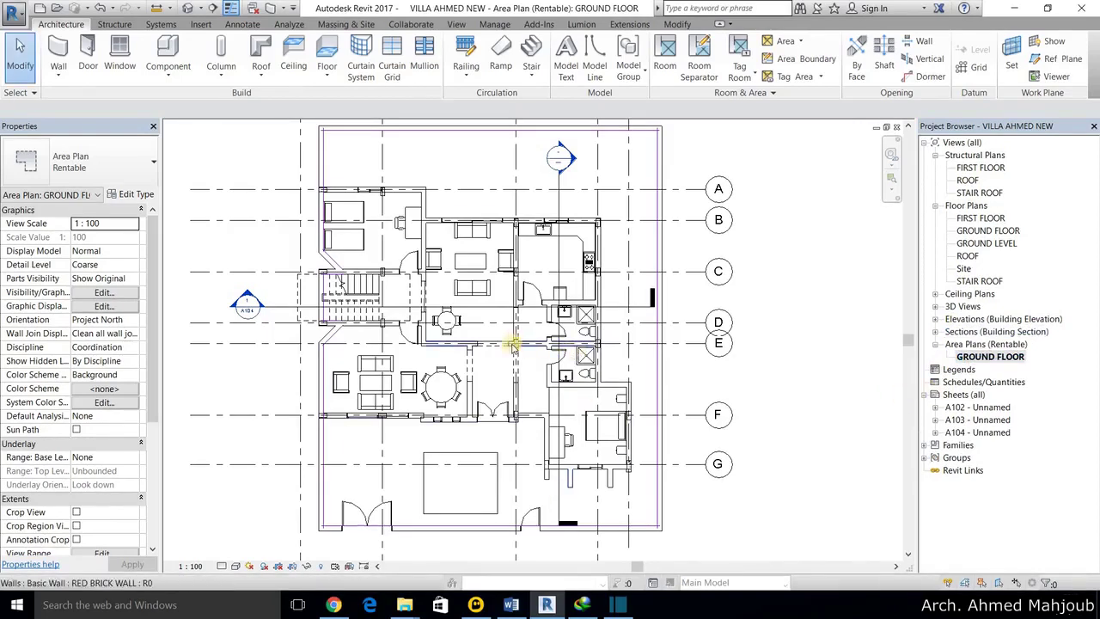
{"action": "scroll", "coordinate": [512, 346], "scroll_direction": "up", "scroll_amount": 1}
{"action": "scroll", "coordinate": [520, 346], "scroll_direction": "up", "scroll_amount": 1}
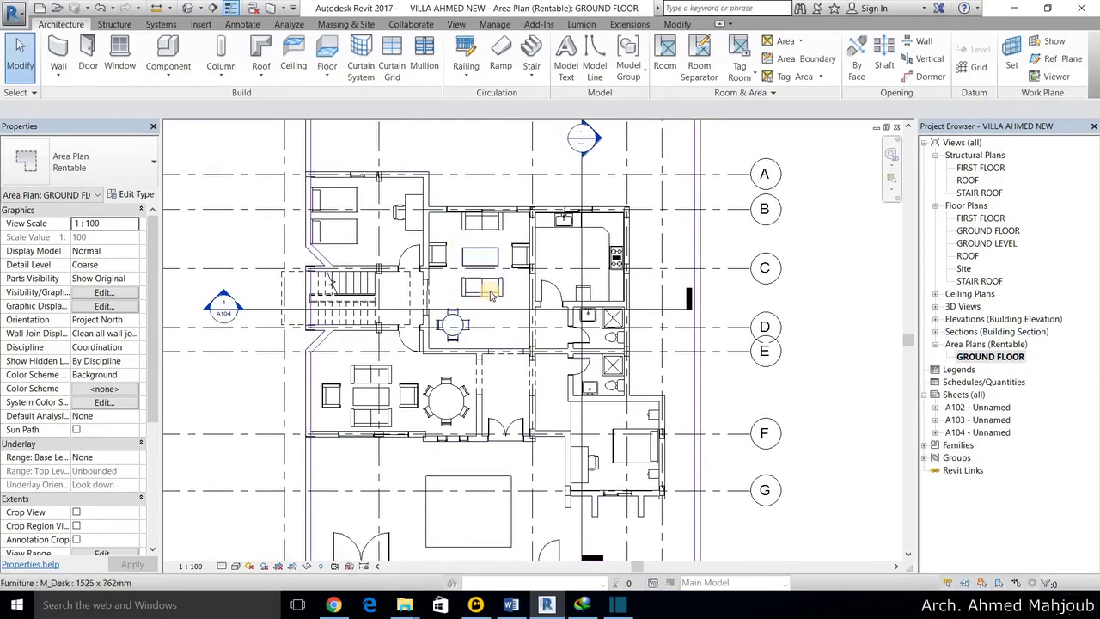
{"action": "scroll", "coordinate": [499, 291], "scroll_direction": "down", "scroll_amount": 2}
{"action": "scroll", "coordinate": [494, 290], "scroll_direction": "down", "scroll_amount": 2}
{"action": "scroll", "coordinate": [494, 290], "scroll_direction": "down", "scroll_amount": 1}
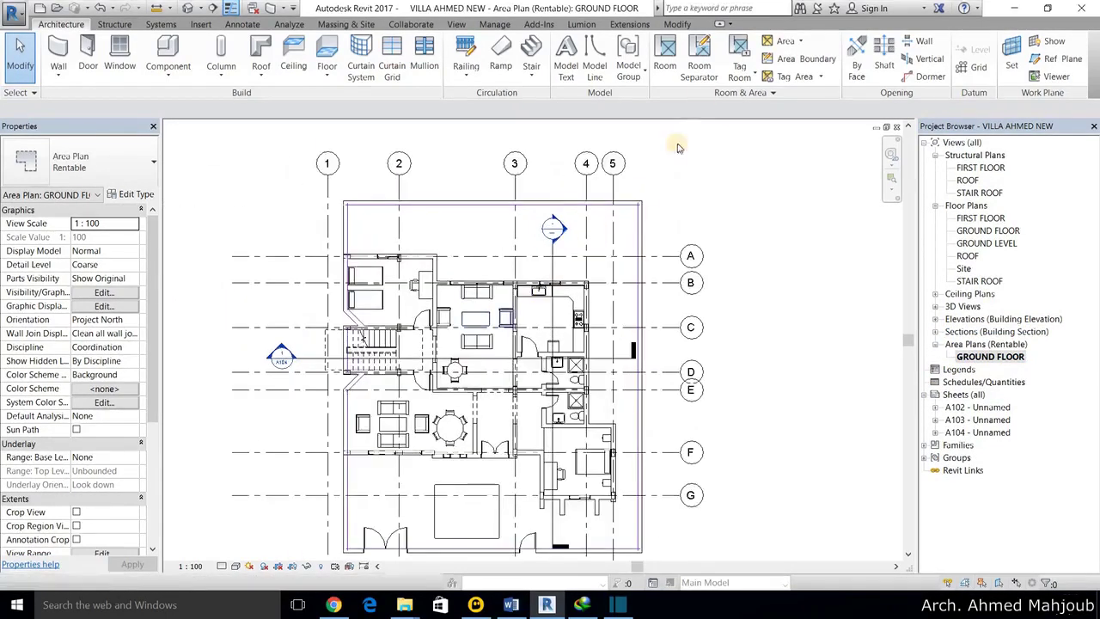
- Place a 311.799 m² area inside the ground floor outline, tagged 'Area 312 m²'
{"action": "left_click", "coordinate": [800, 41]}
{"action": "left_click", "coordinate": [776, 93]}
{"action": "left_click", "coordinate": [489, 368]}
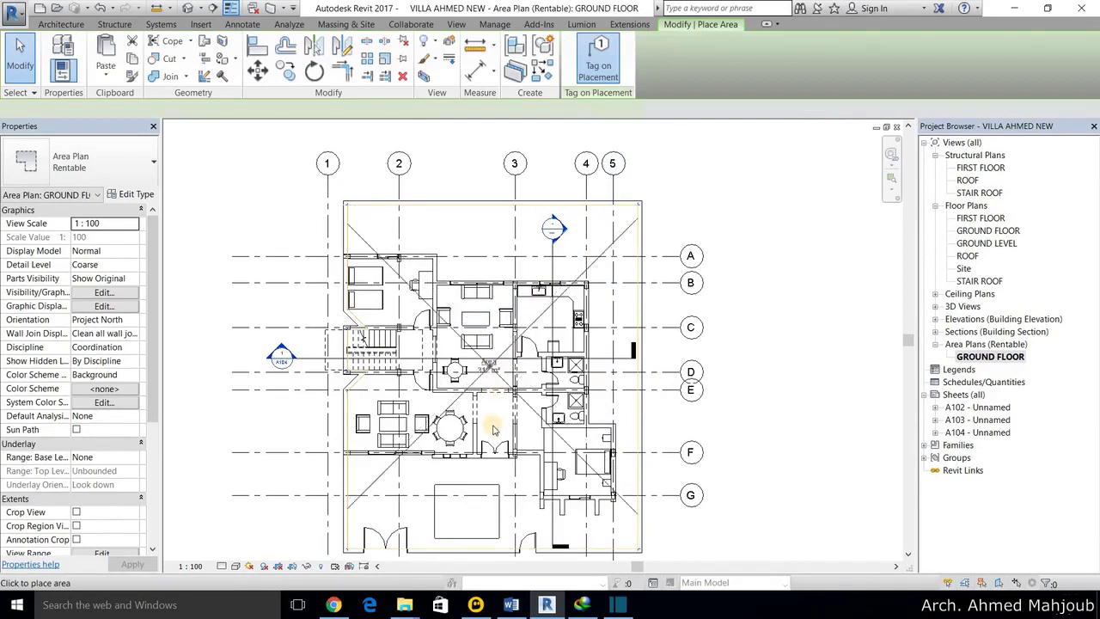
{"action": "left_click", "coordinate": [485, 378]}
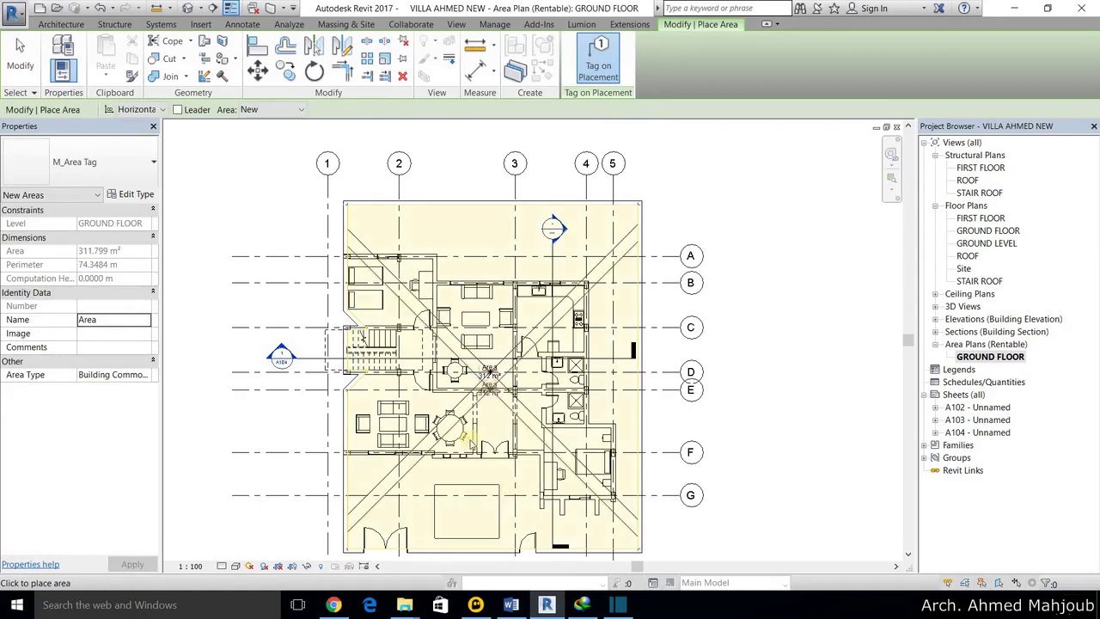
{"action": "left_click", "coordinate": [484, 342]}
{"action": "key", "text": "Escape"}
{"action": "key", "text": "Escape"}
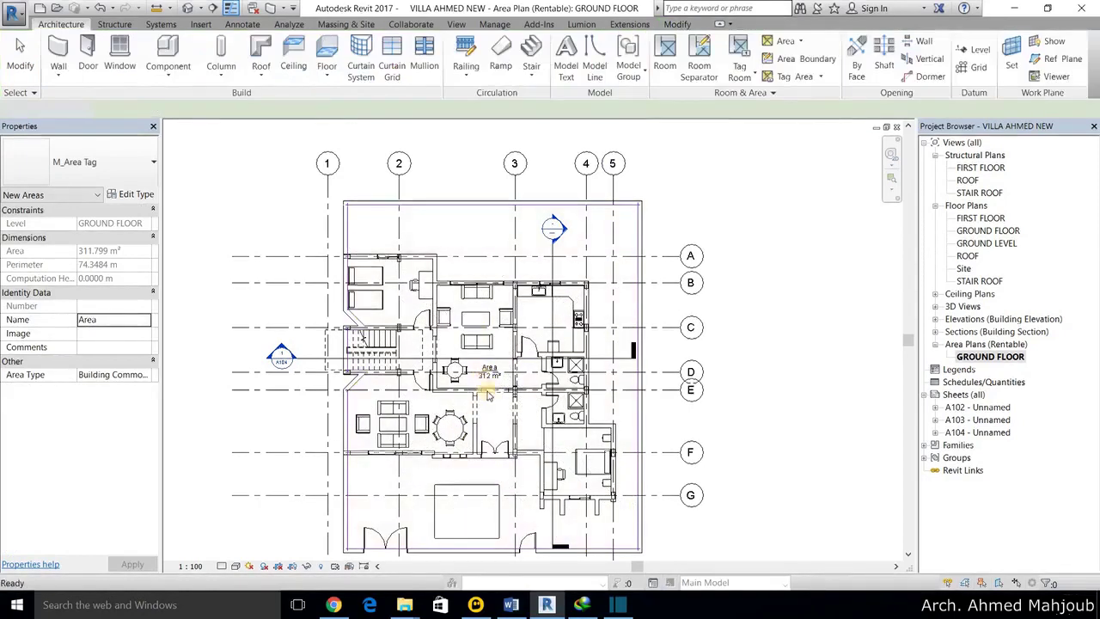
{"action": "scroll", "coordinate": [514, 386], "scroll_direction": "up", "scroll_amount": 3}
{"action": "scroll", "coordinate": [514, 387], "scroll_direction": "up", "scroll_amount": 2}
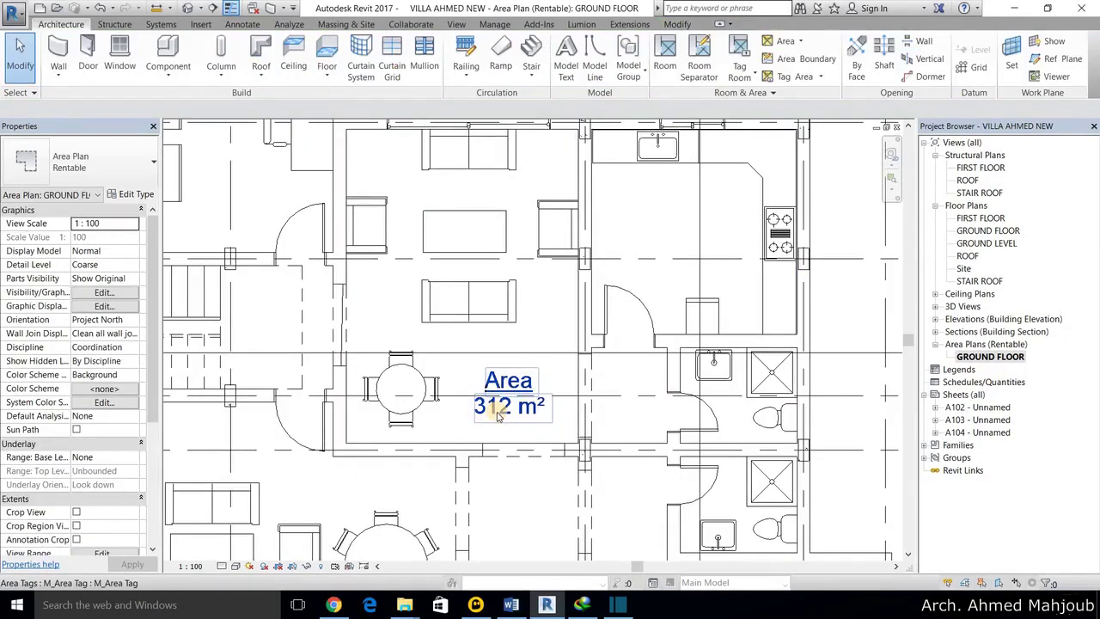
{"action": "scroll", "coordinate": [499, 414], "scroll_direction": "down", "scroll_amount": 1}
{"action": "scroll", "coordinate": [498, 415], "scroll_direction": "down", "scroll_amount": 1}
{"action": "scroll", "coordinate": [499, 414], "scroll_direction": "down", "scroll_amount": 1}
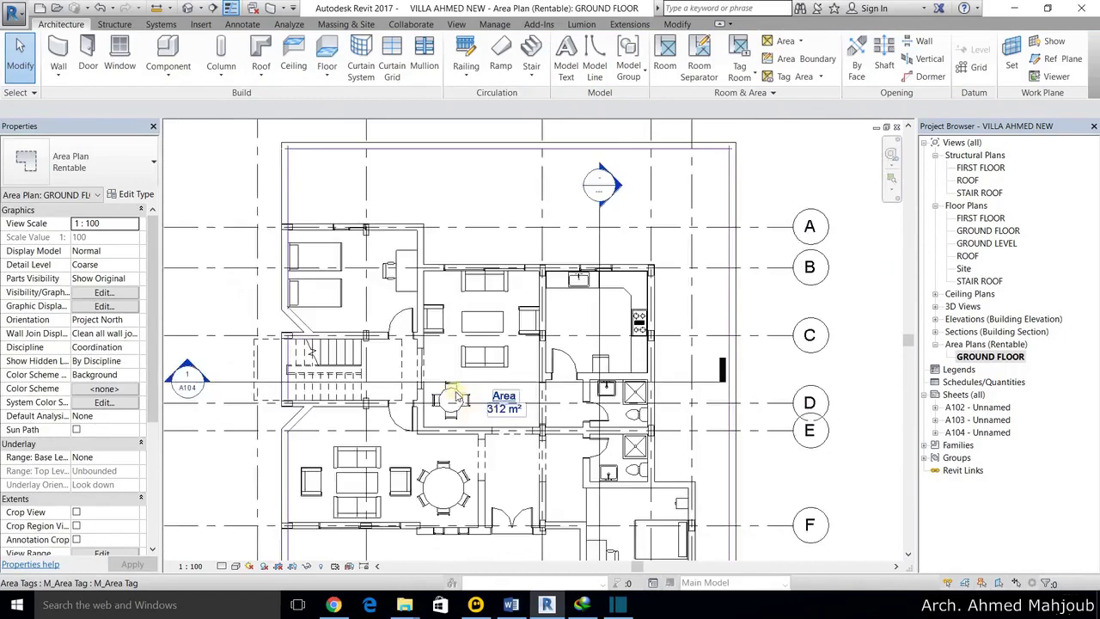
{"action": "scroll", "coordinate": [456, 302], "scroll_direction": "down", "scroll_amount": 1}
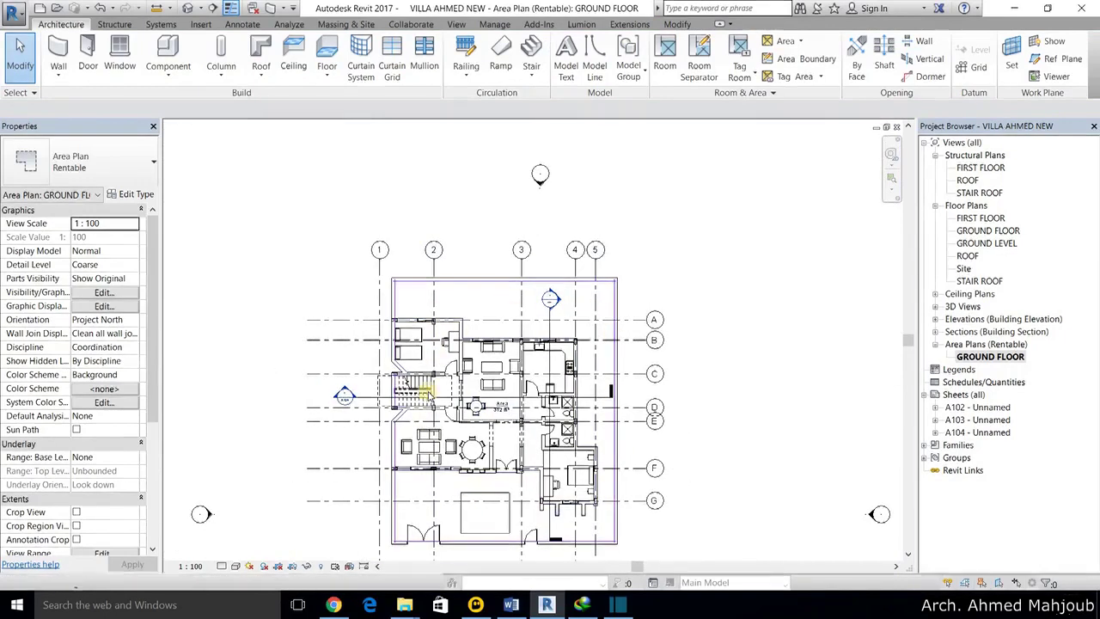
{"action": "scroll", "coordinate": [464, 503], "scroll_direction": "up", "scroll_amount": 1}
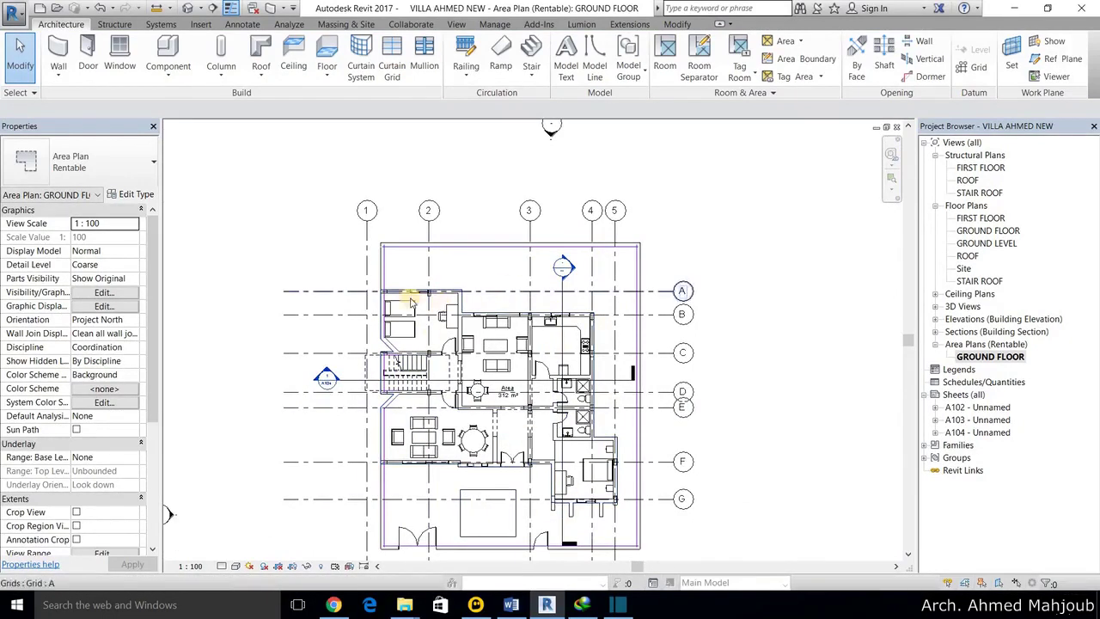
{"action": "scroll", "coordinate": [409, 298], "scroll_direction": "up", "scroll_amount": 1}
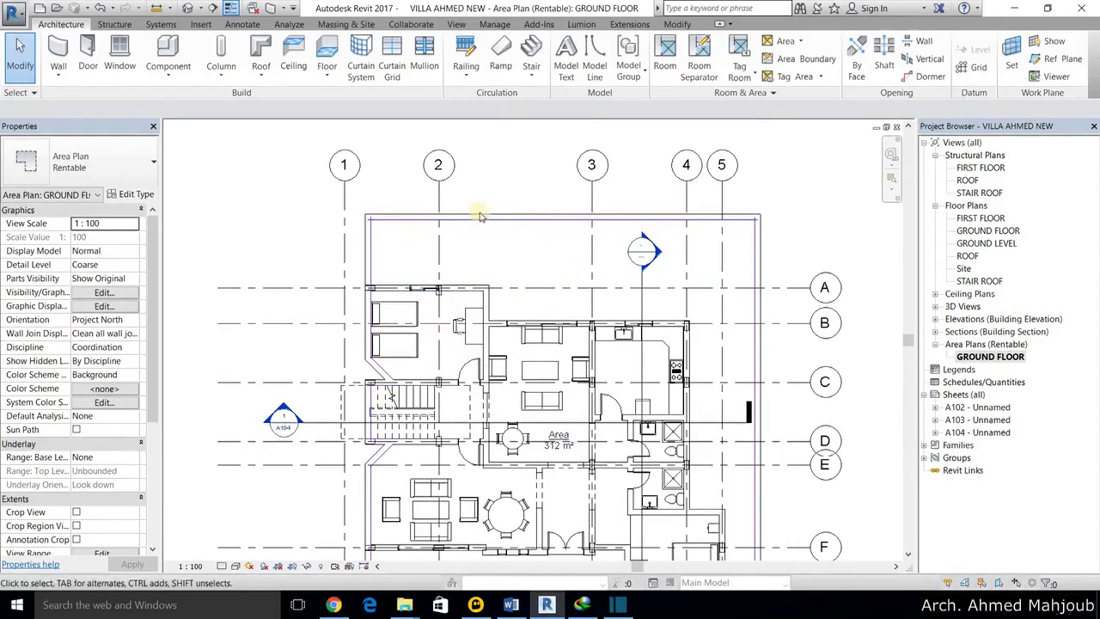
{"action": "scroll", "coordinate": [639, 346], "scroll_direction": "down", "scroll_amount": 2}
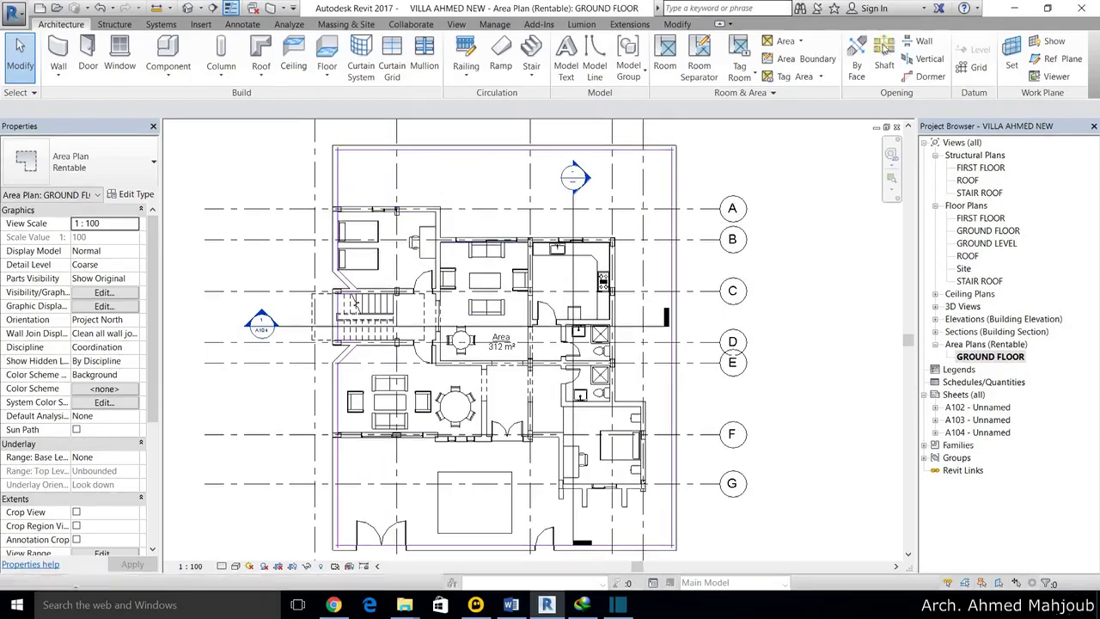
- Draw area boundary lines from the top-left wall corner, down 1.5 m, to grid B and down 8 m
{"action": "left_click", "coordinate": [803, 59]}
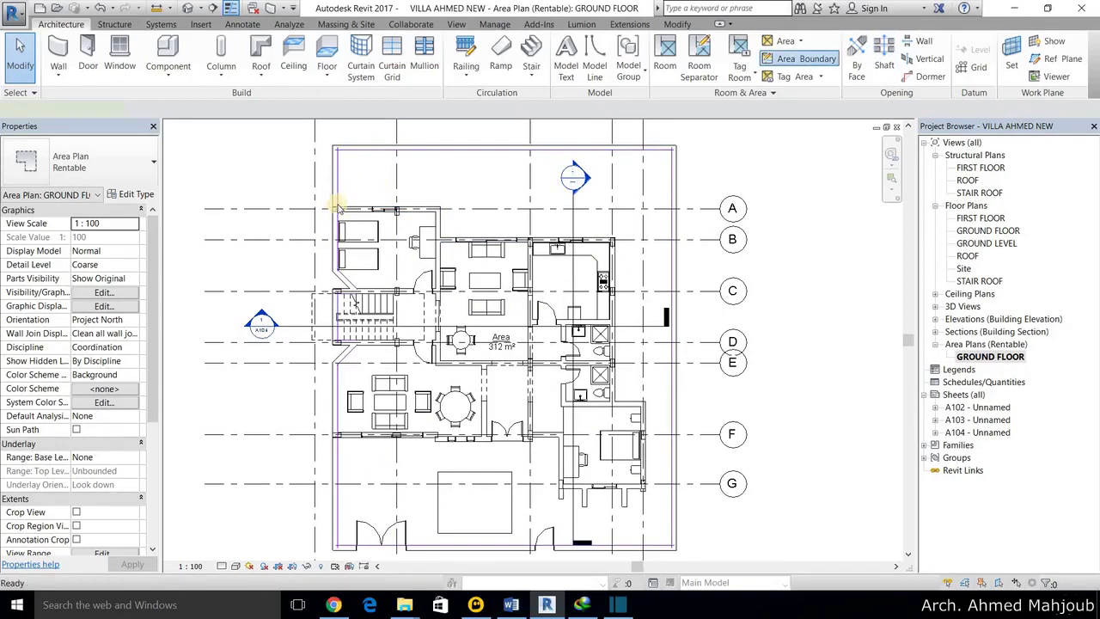
{"action": "scroll", "coordinate": [334, 208], "scroll_direction": "up", "scroll_amount": 1}
{"action": "scroll", "coordinate": [329, 209], "scroll_direction": "up", "scroll_amount": 1}
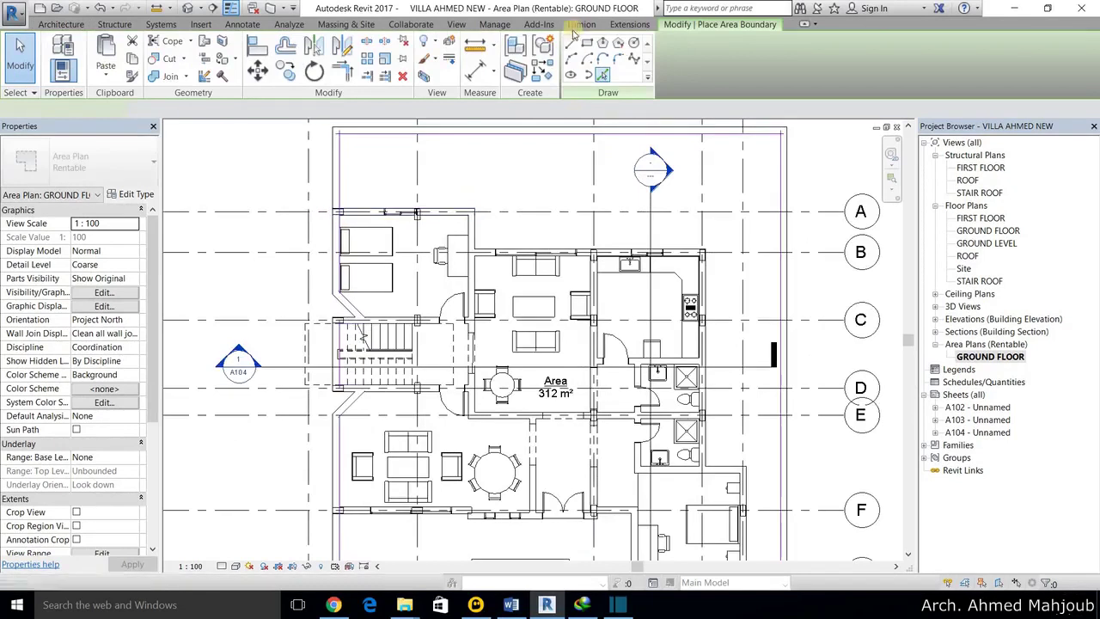
{"action": "left_click", "coordinate": [336, 210]}
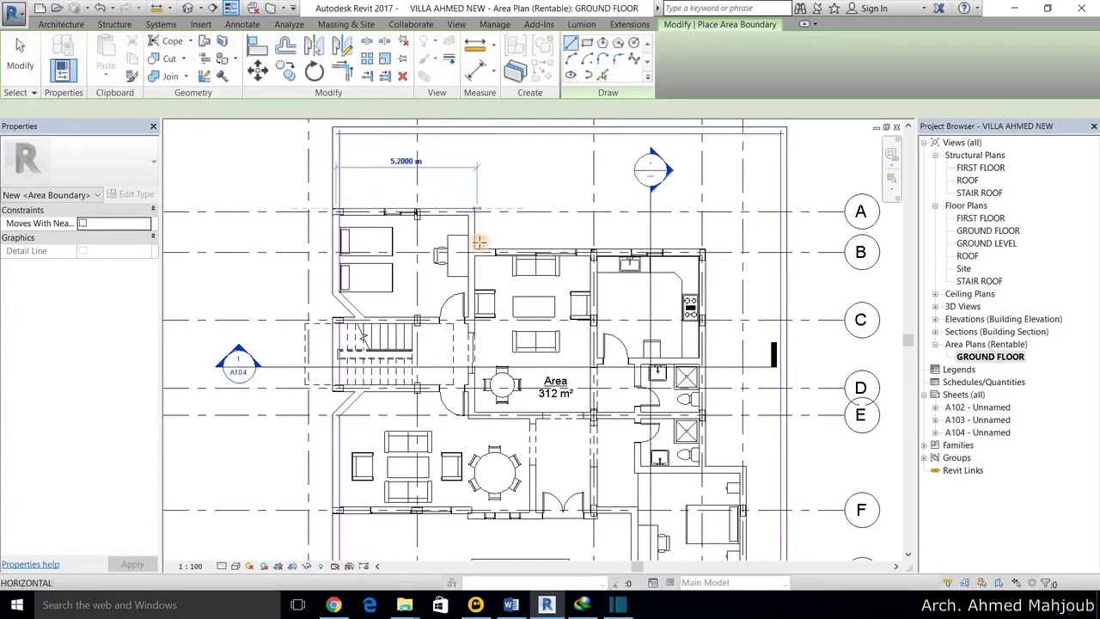
{"action": "left_click", "coordinate": [475, 211]}
{"action": "left_click", "coordinate": [475, 249]}
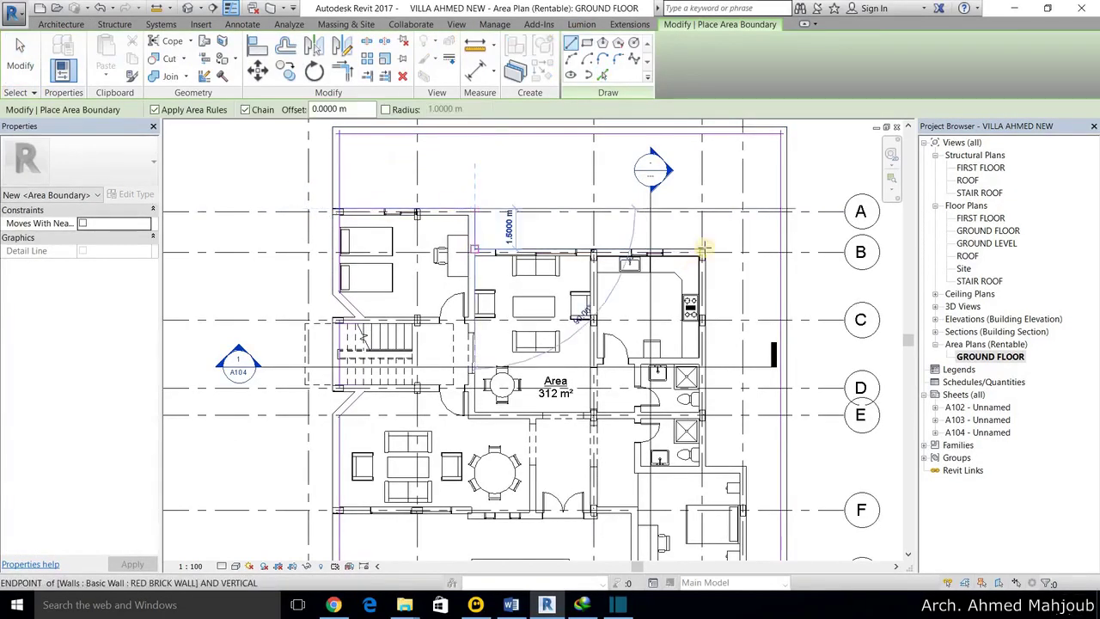
{"action": "left_click", "coordinate": [703, 252]}
{"action": "left_click", "coordinate": [705, 467]}
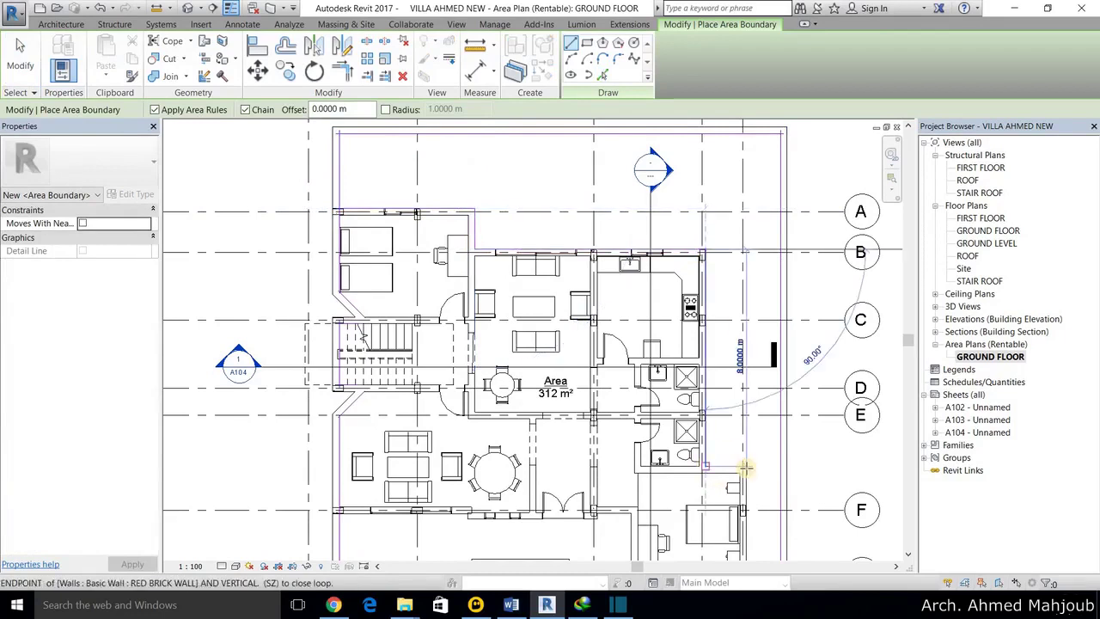
{"action": "left_click", "coordinate": [745, 468]}
- Continue the boundary along grids G and F to the lower-left wall, then exit boundary placement
{"action": "middle_click_drag", "start_coordinate": [681, 254], "coordinate": [576, 312]}
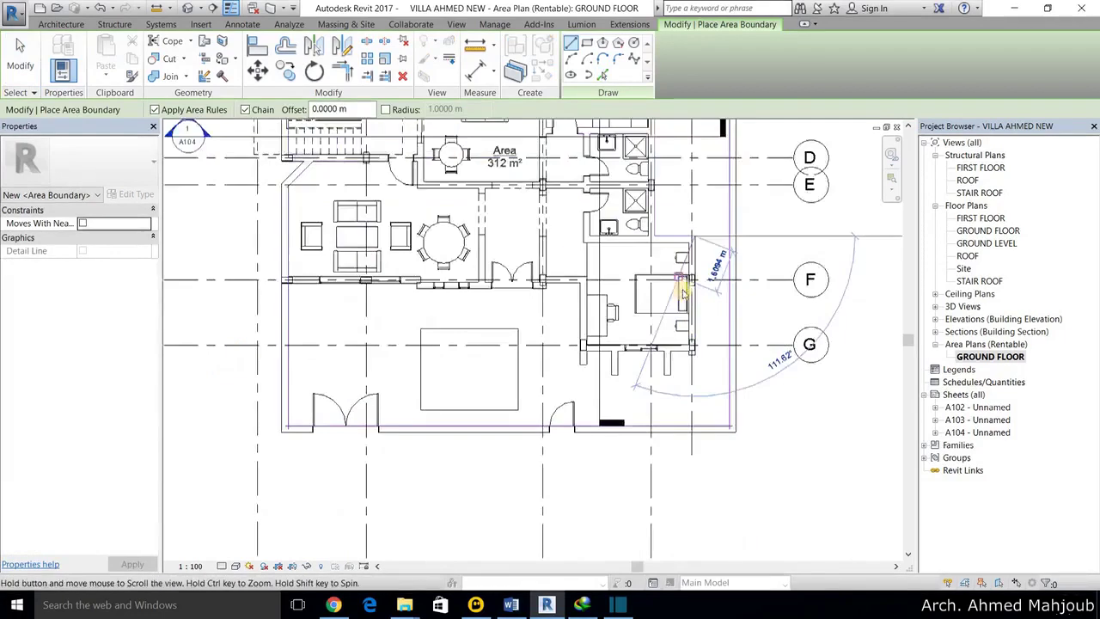
{"action": "left_click", "coordinate": [571, 306]}
{"action": "left_click", "coordinate": [560, 234]}
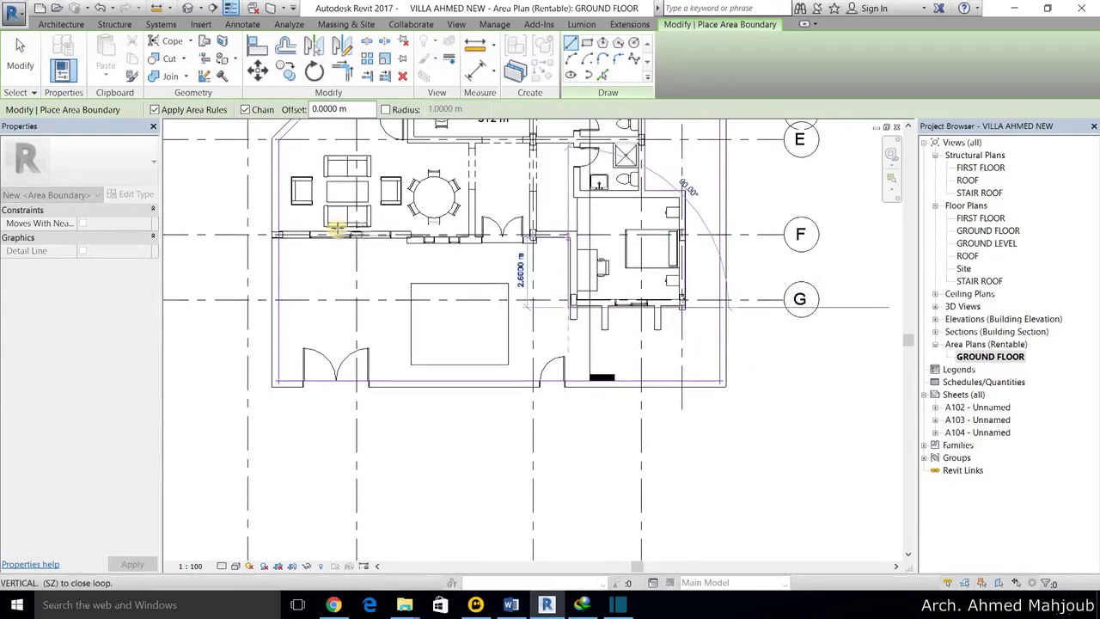
{"action": "left_click", "coordinate": [278, 234]}
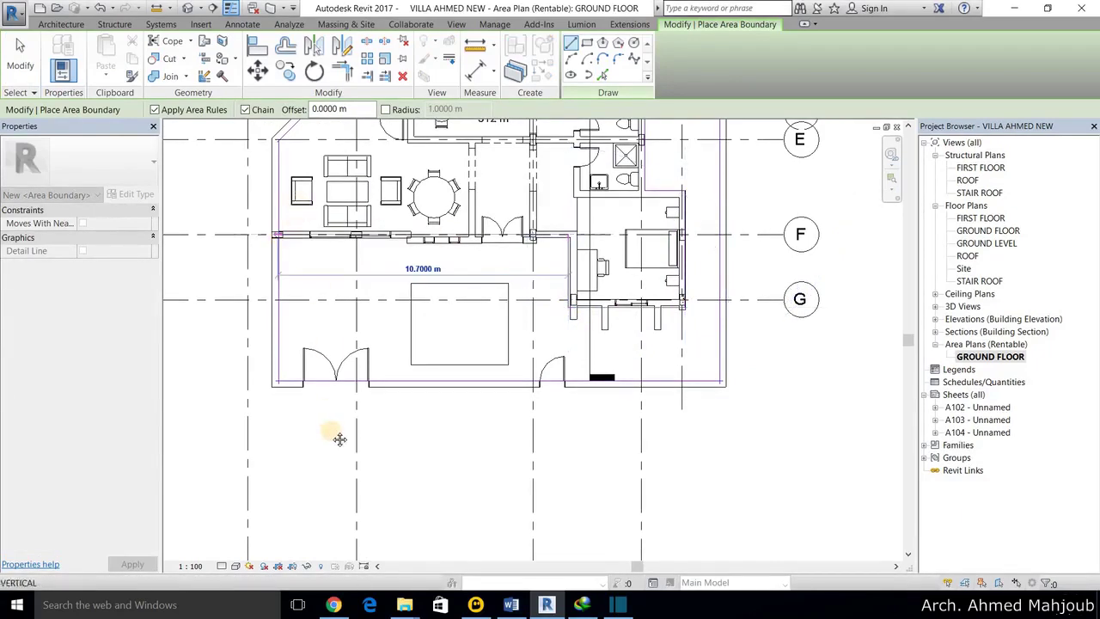
{"action": "middle_click_drag", "start_coordinate": [286, 149], "coordinate": [319, 381]}
{"action": "left_click", "coordinate": [309, 374]}
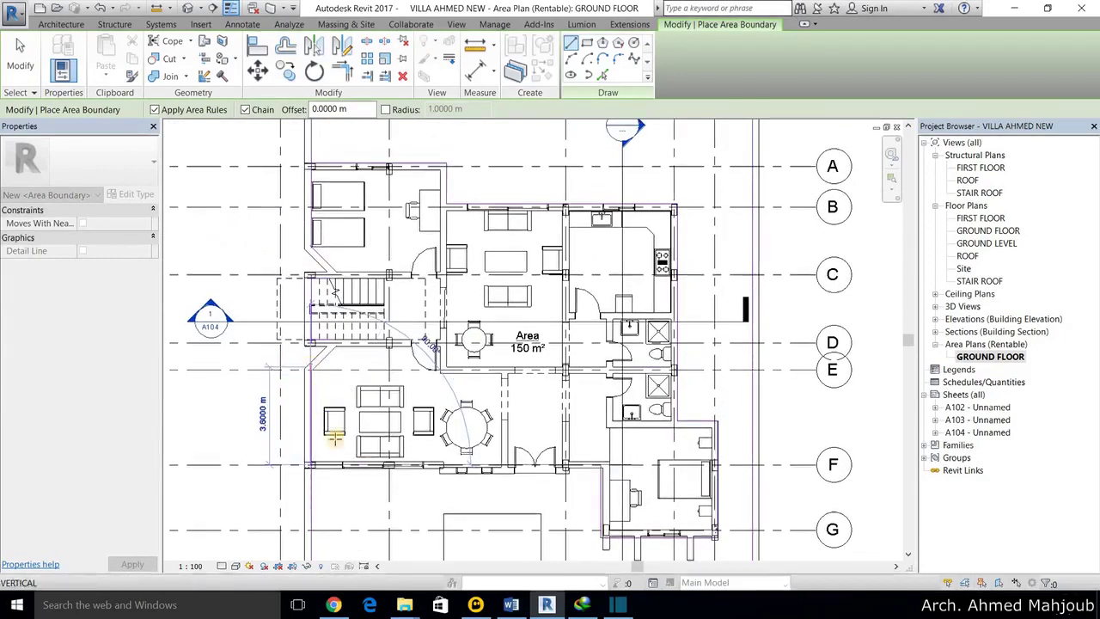
{"action": "key", "text": "Escape"}
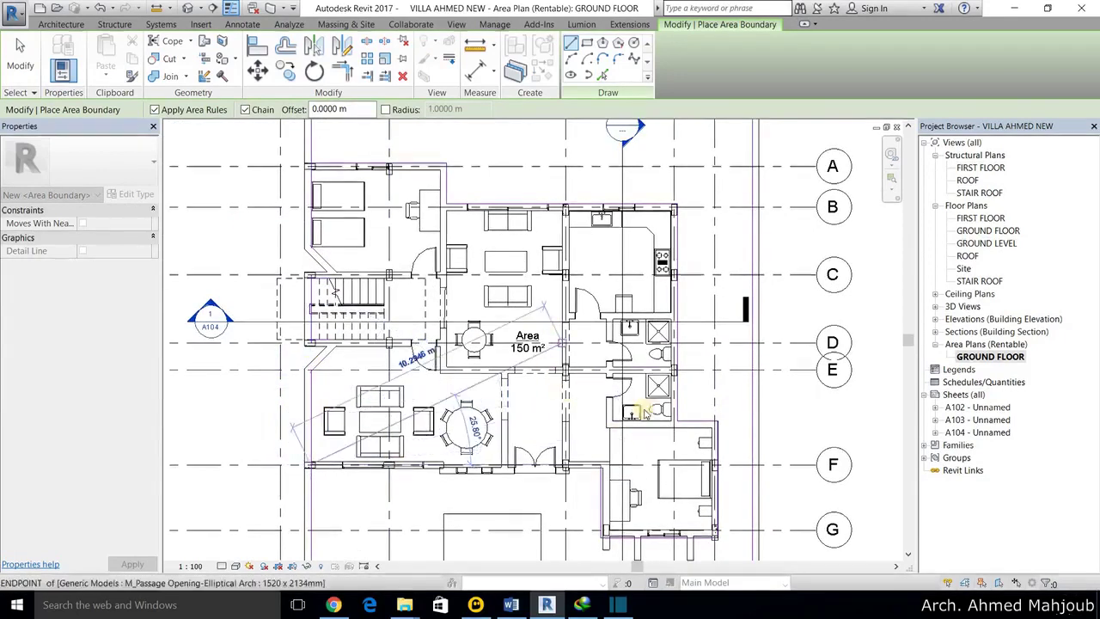
{"action": "scroll", "coordinate": [584, 376], "scroll_direction": "down", "scroll_amount": 5}
{"action": "key", "text": "Escape"}
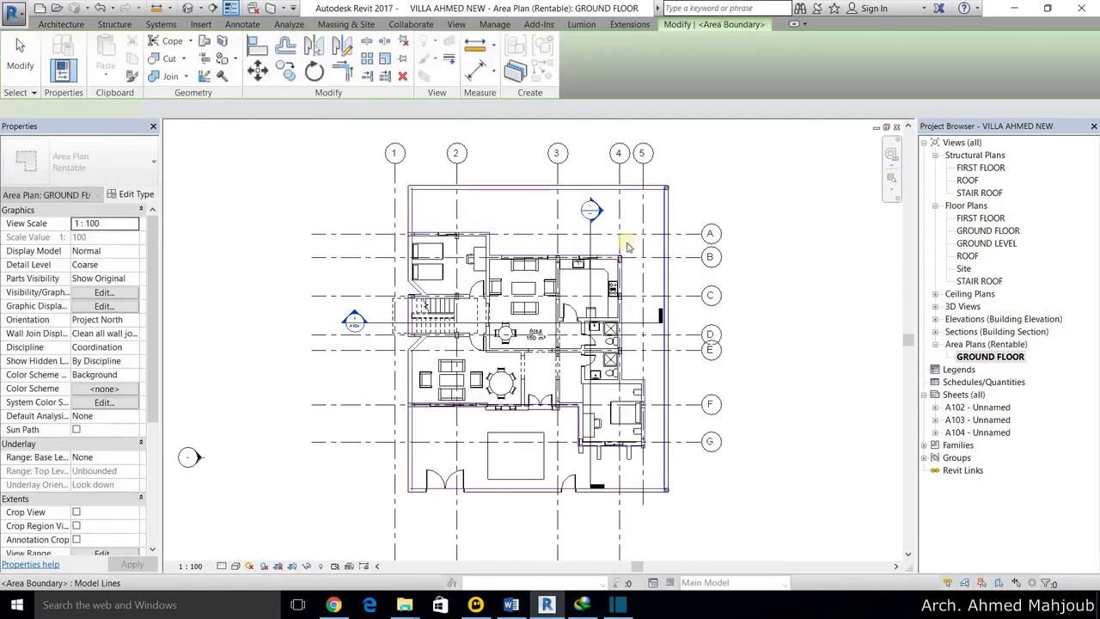
{"action": "left_click", "coordinate": [667, 249]}
{"action": "key", "text": "Escape"}
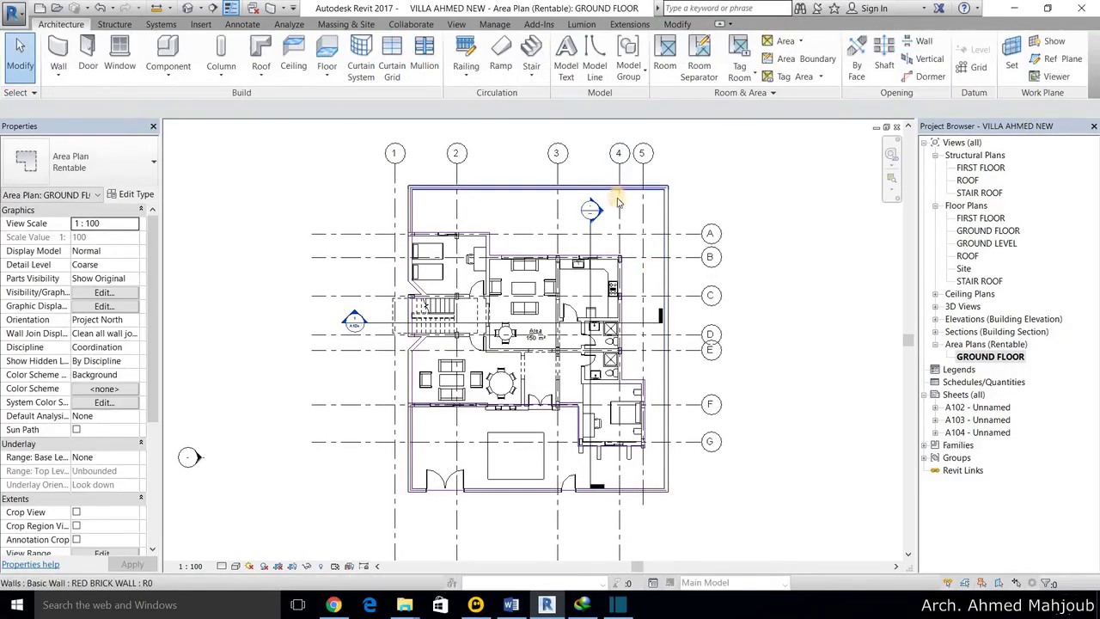
{"action": "left_click", "coordinate": [599, 202]}
{"action": "key", "text": "Escape"}
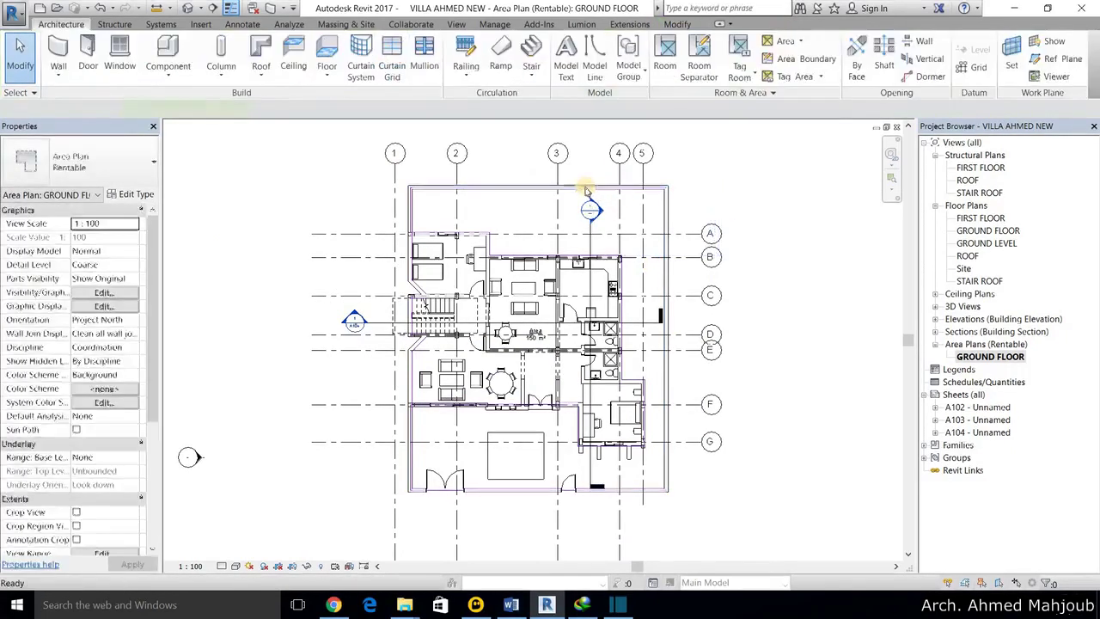
{"action": "left_click", "coordinate": [573, 187]}
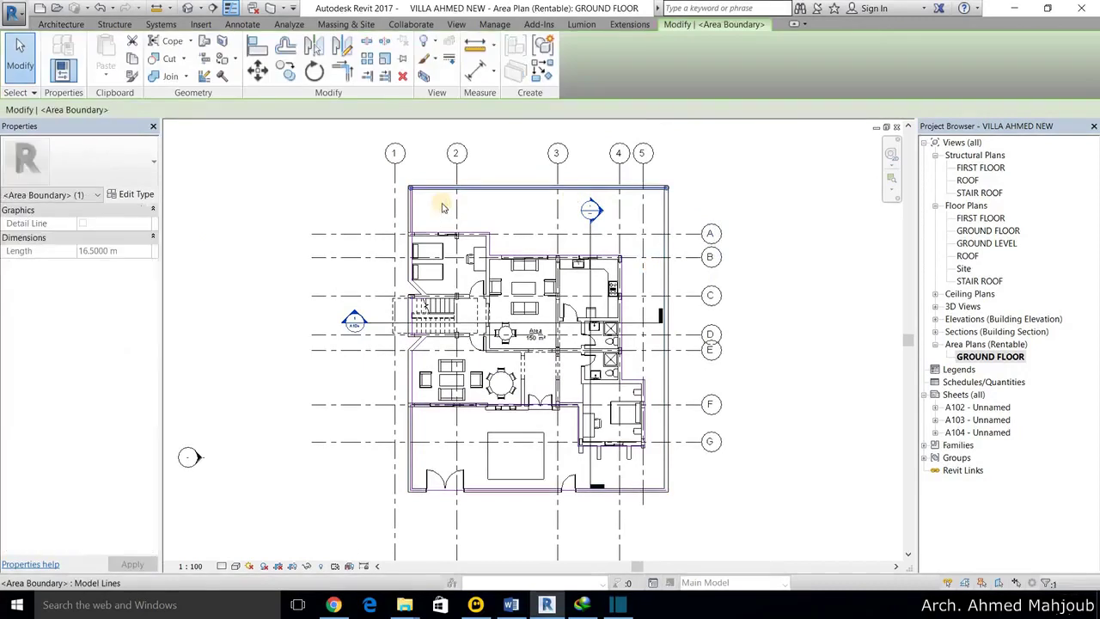
{"action": "key", "text": "Escape"}
{"action": "scroll", "coordinate": [411, 201], "scroll_direction": "up", "scroll_amount": 1}
{"action": "middle_click_drag", "start_coordinate": [408, 379], "coordinate": [394, 296]}
{"action": "left_click", "coordinate": [430, 451]}
{"action": "key", "text": "Escape"}
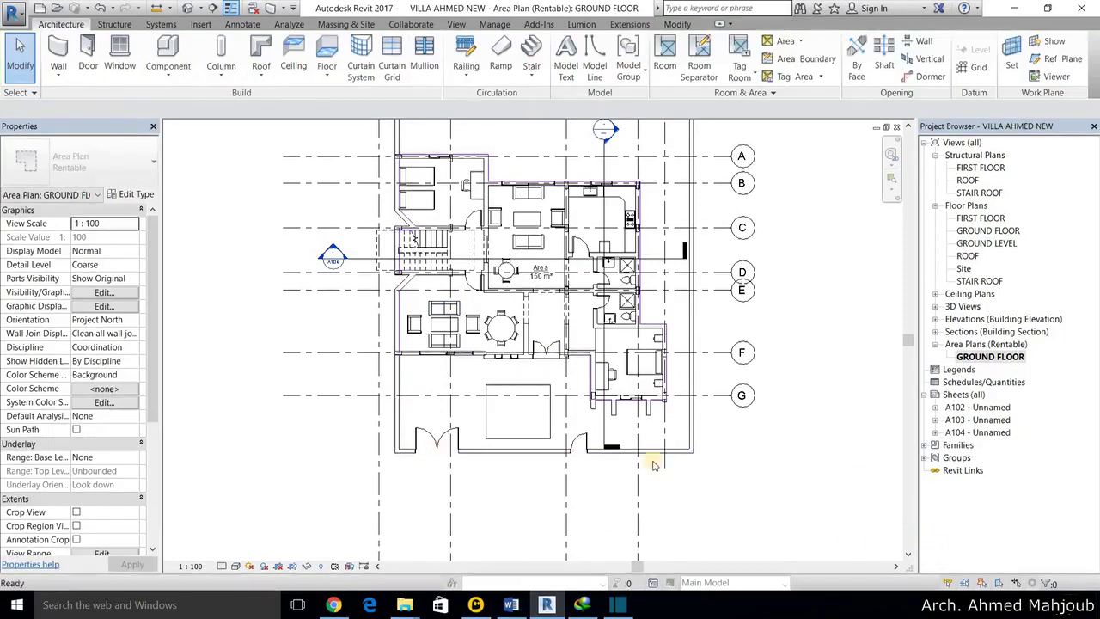
{"action": "scroll", "coordinate": [447, 224], "scroll_direction": "up", "scroll_amount": 1}
{"action": "scroll", "coordinate": [464, 206], "scroll_direction": "up", "scroll_amount": 1}
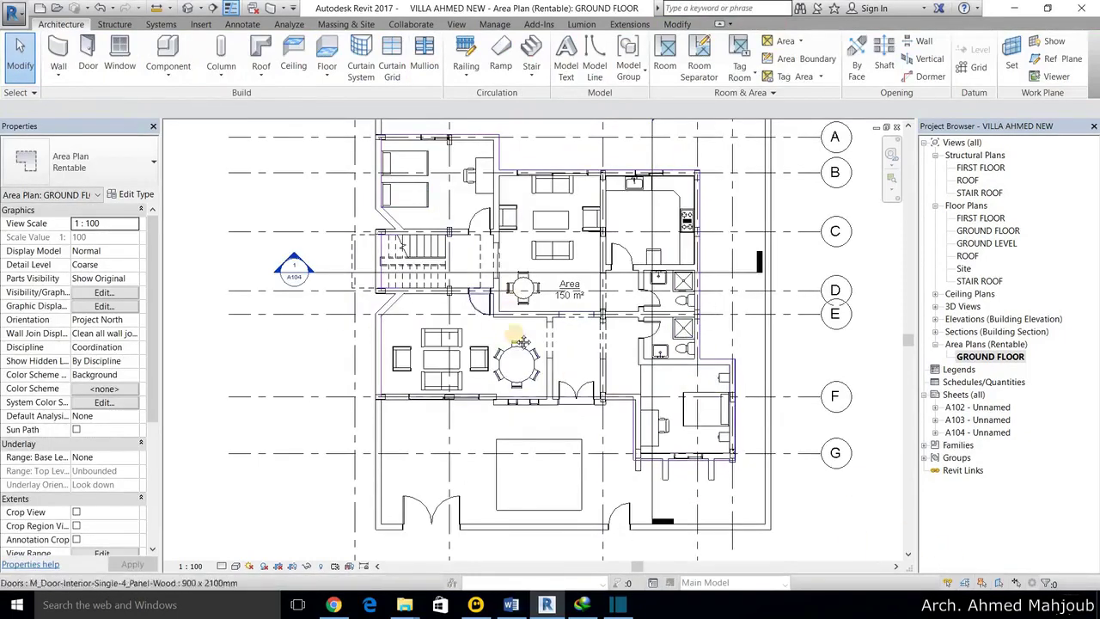
{"action": "middle_click_drag", "start_coordinate": [441, 275], "coordinate": [447, 314]}
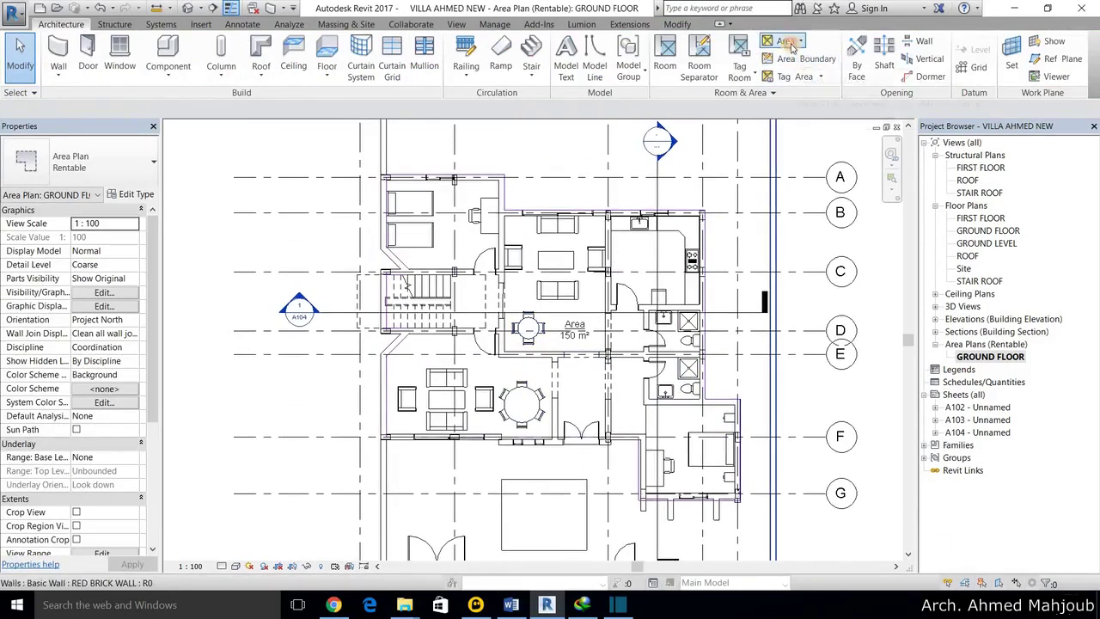
- Place an area inside the drawn boundaries and delete the redundant duplicates, leaving one 150 m² area
{"action": "left_click", "coordinate": [788, 41]}
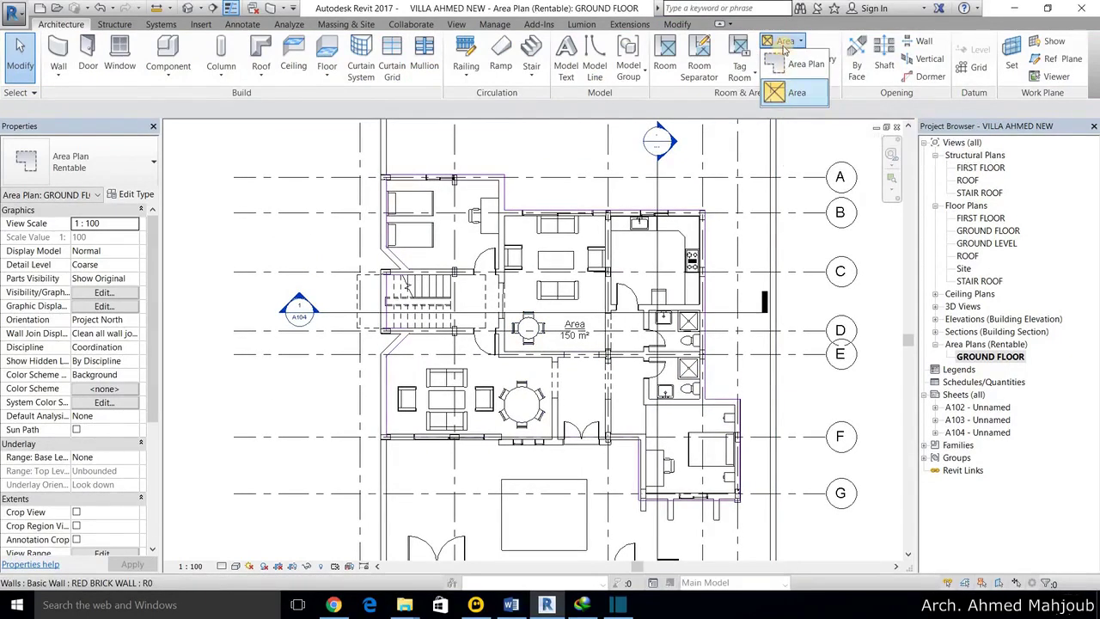
{"action": "left_click", "coordinate": [781, 94]}
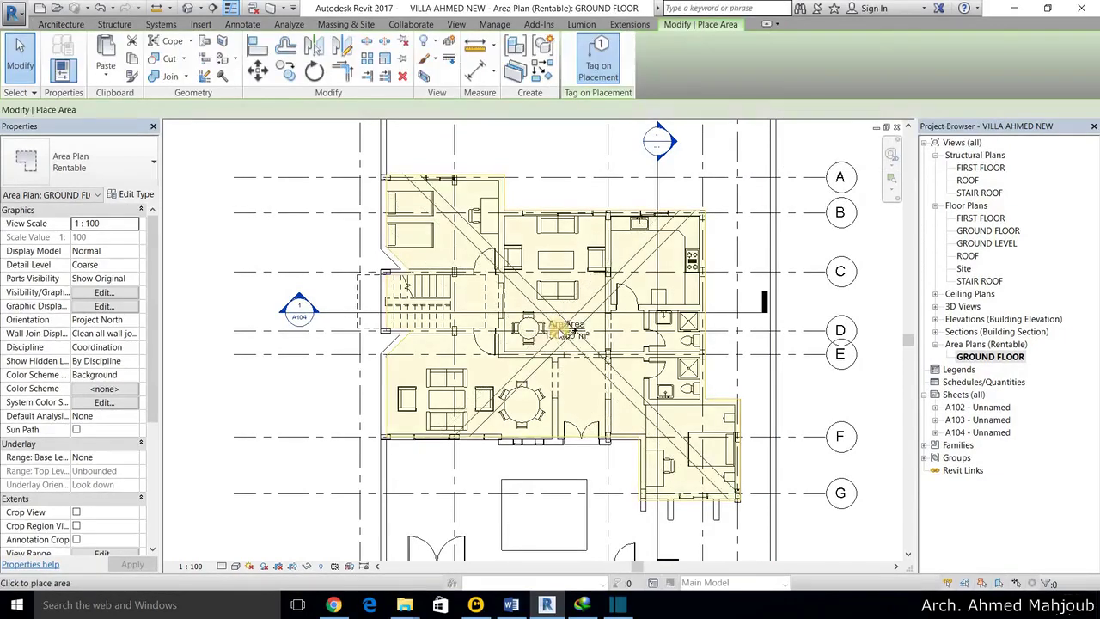
{"action": "left_click", "coordinate": [528, 339]}
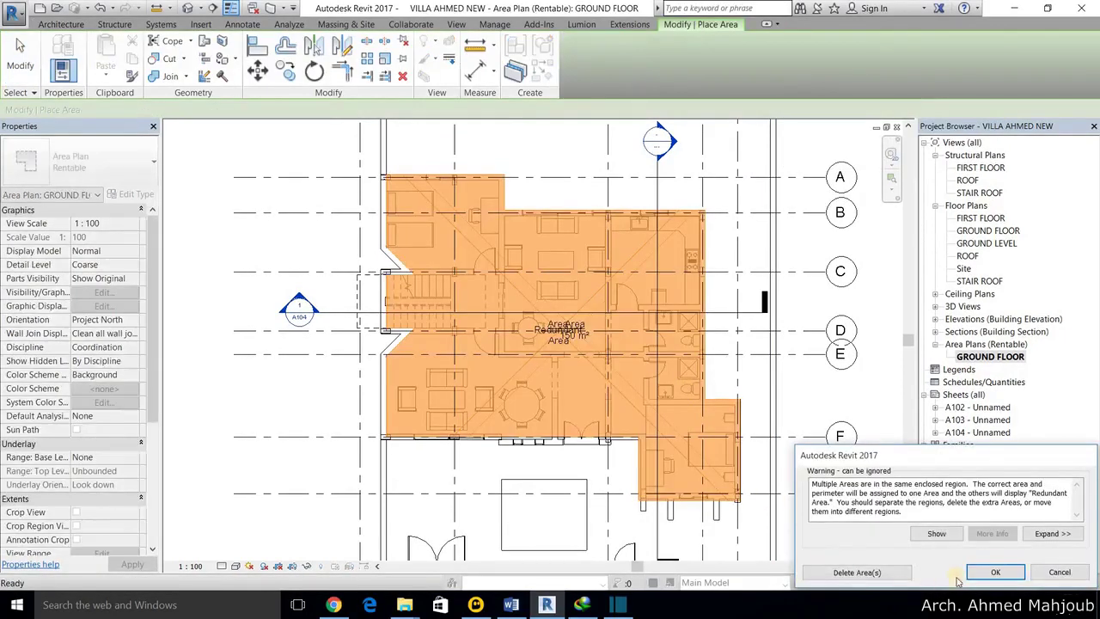
{"action": "left_click", "coordinate": [995, 573]}
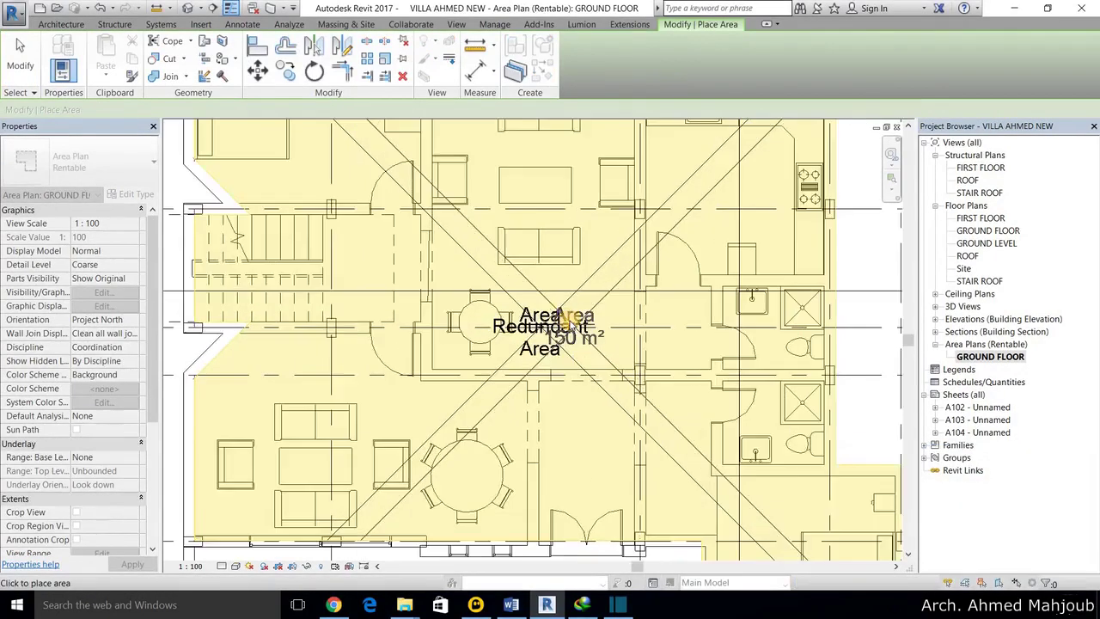
{"action": "left_click", "coordinate": [559, 338]}
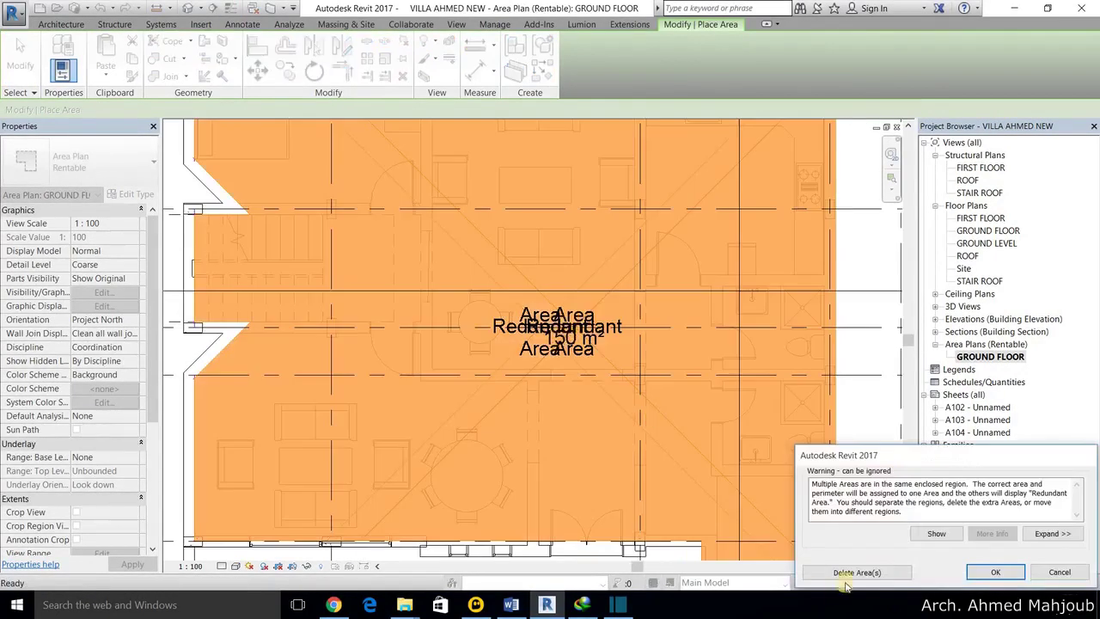
{"action": "left_click", "coordinate": [588, 359]}
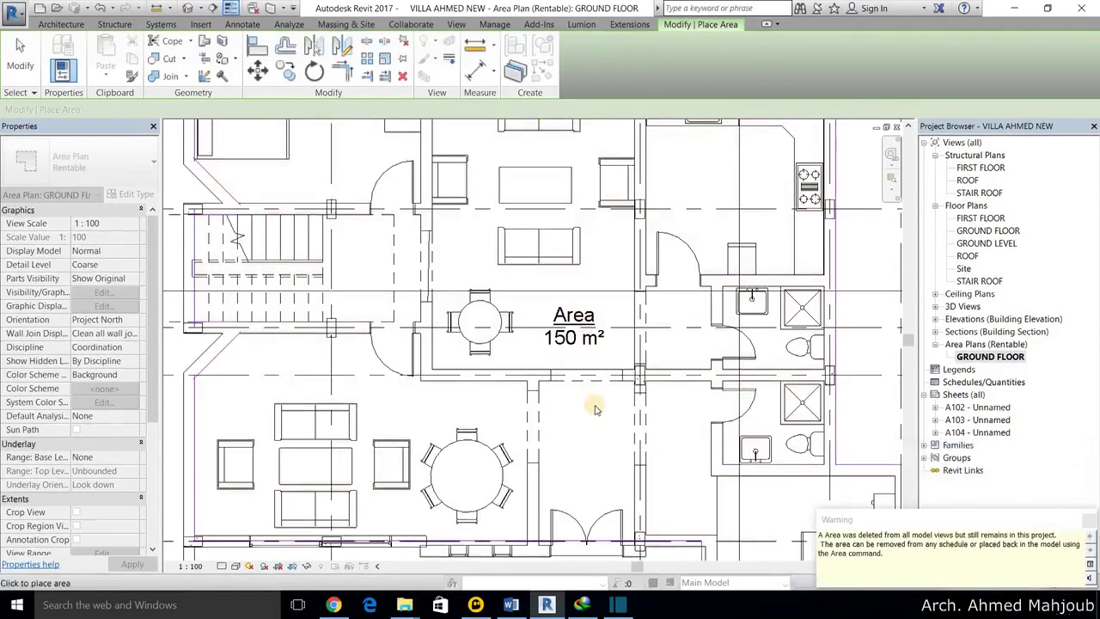
{"action": "key", "text": "Escape"}
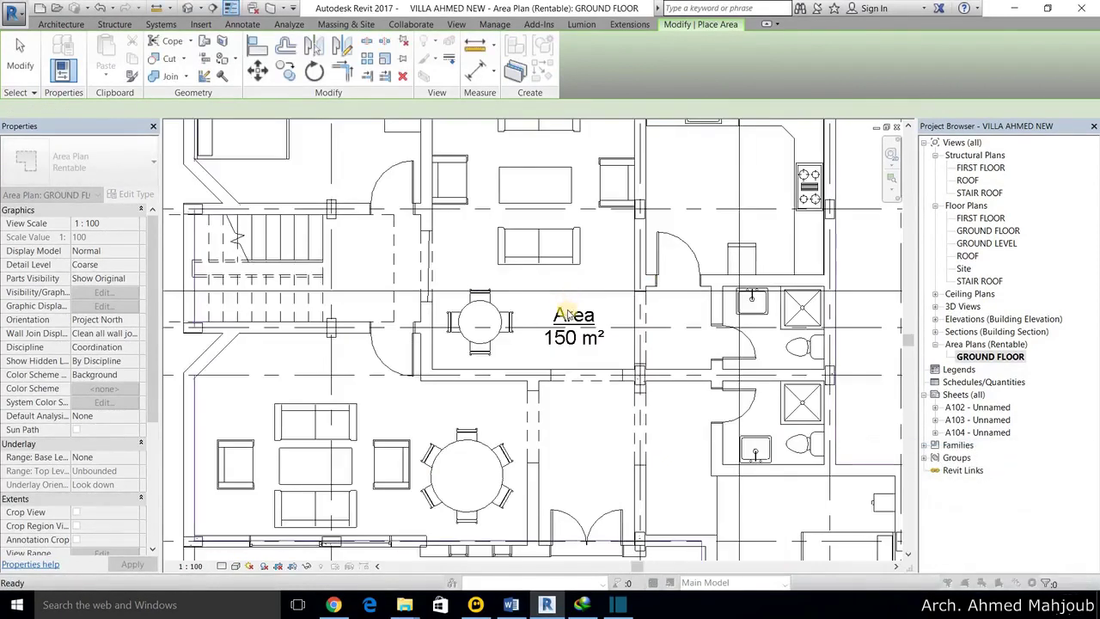
{"action": "scroll", "coordinate": [567, 391], "scroll_direction": "down", "scroll_amount": 3}
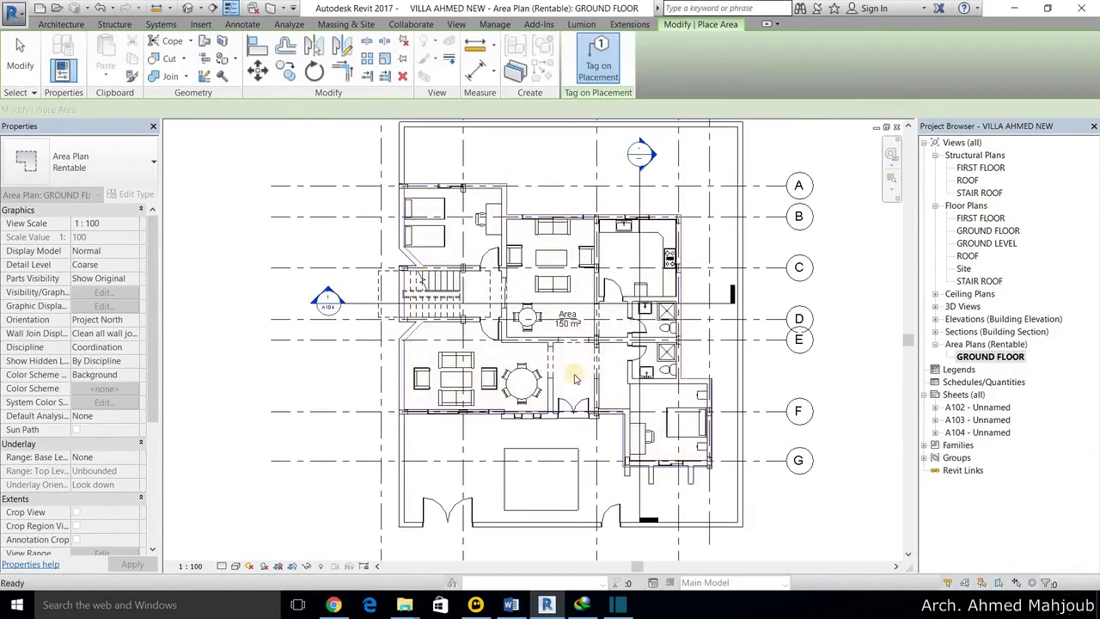
- Delete the old area tag from the ground floor plan
{"action": "key", "text": "Escape"}
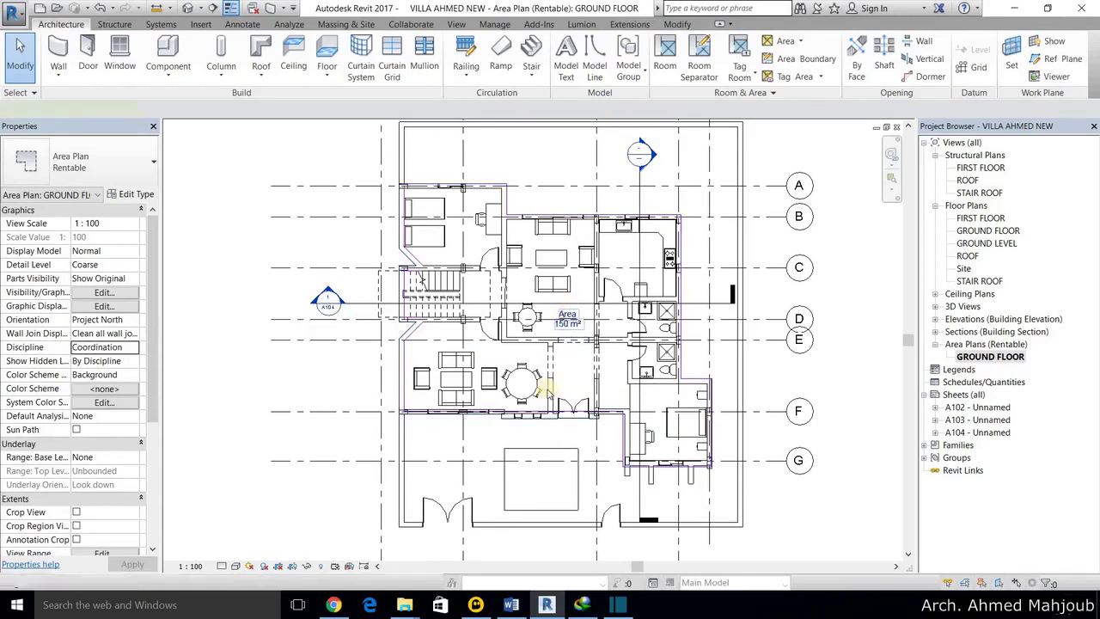
{"action": "left_click", "coordinate": [570, 301]}
{"action": "key", "text": "Delete"}
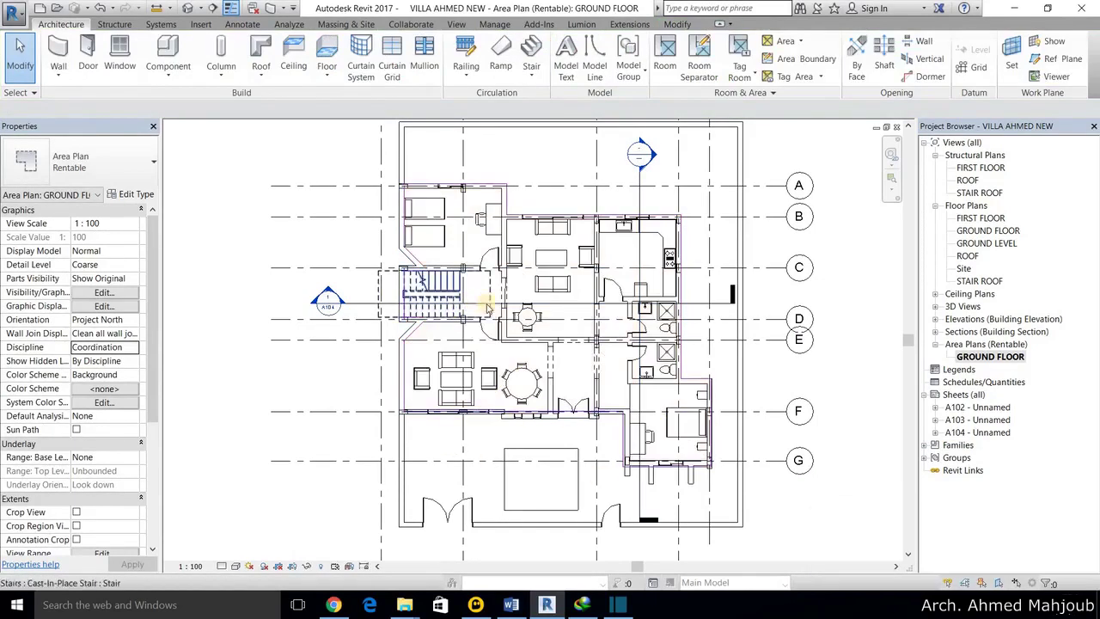
- Place a new 'Area 150 m²' area tag near the plan centre
{"action": "left_click", "coordinate": [785, 78]}
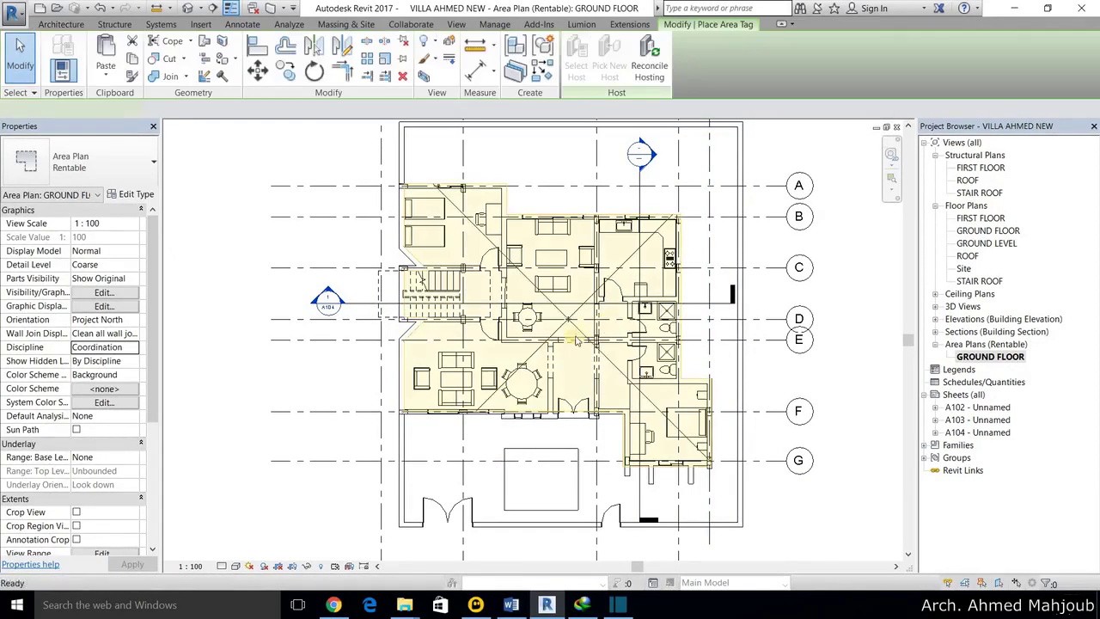
{"action": "left_click", "coordinate": [574, 351]}
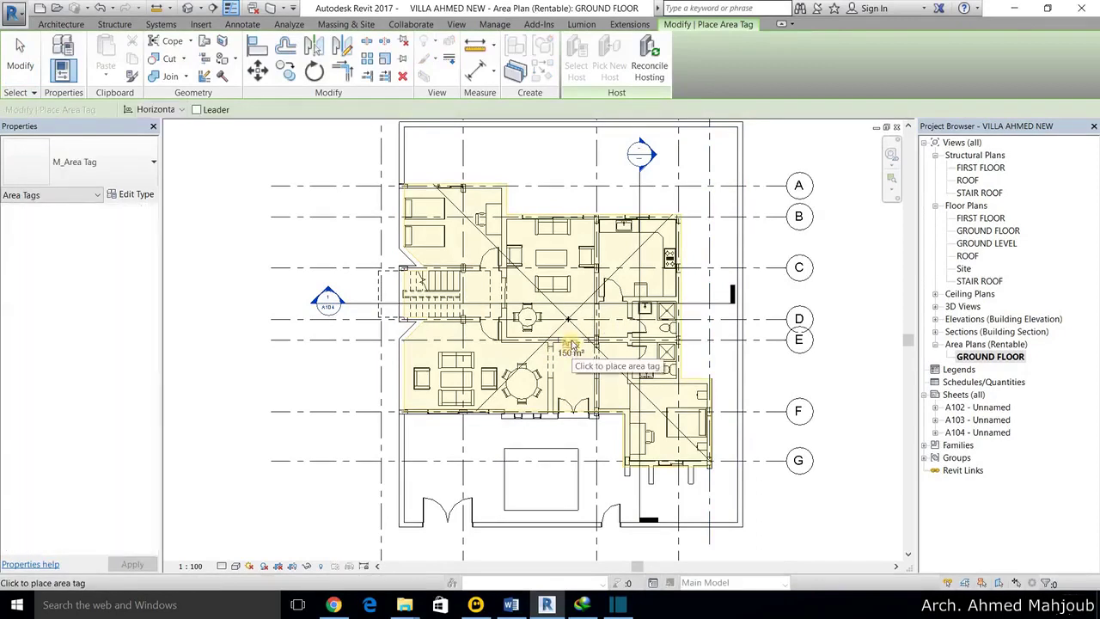
{"action": "left_click", "coordinate": [570, 344]}
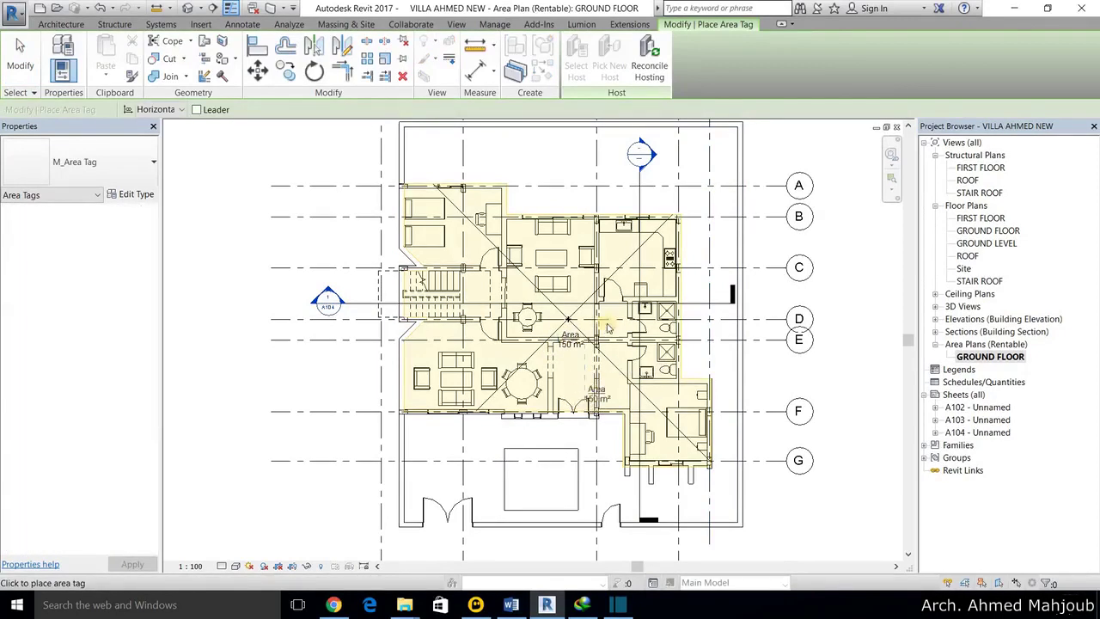
{"action": "key", "text": "Escape"}
{"action": "key", "text": "Escape"}
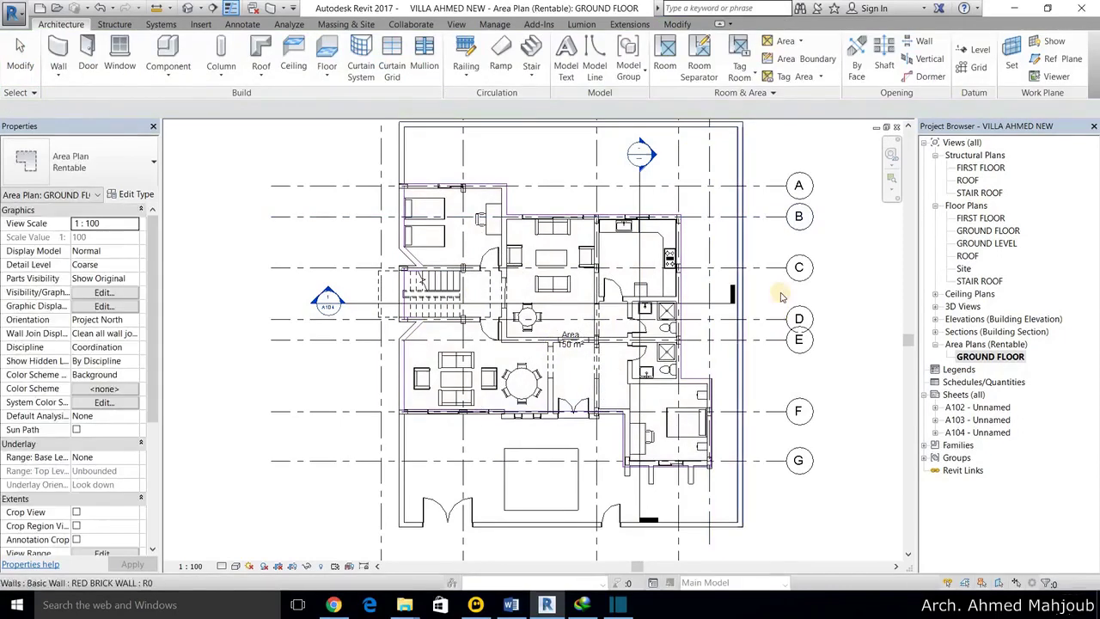
{"action": "left_click", "coordinate": [823, 78]}
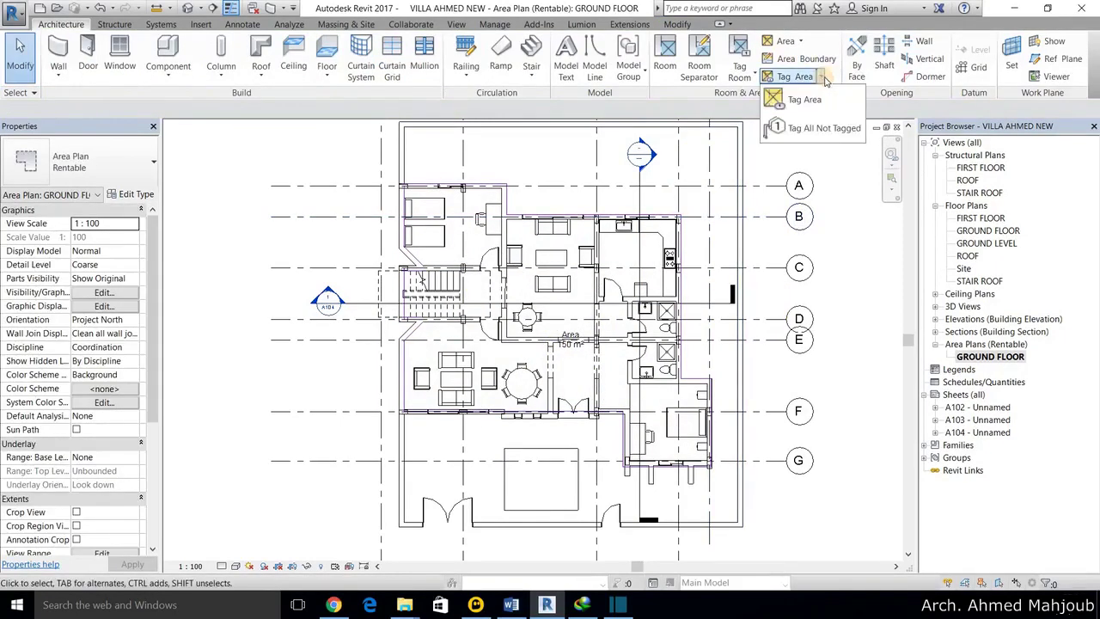
{"action": "left_click", "coordinate": [771, 238]}
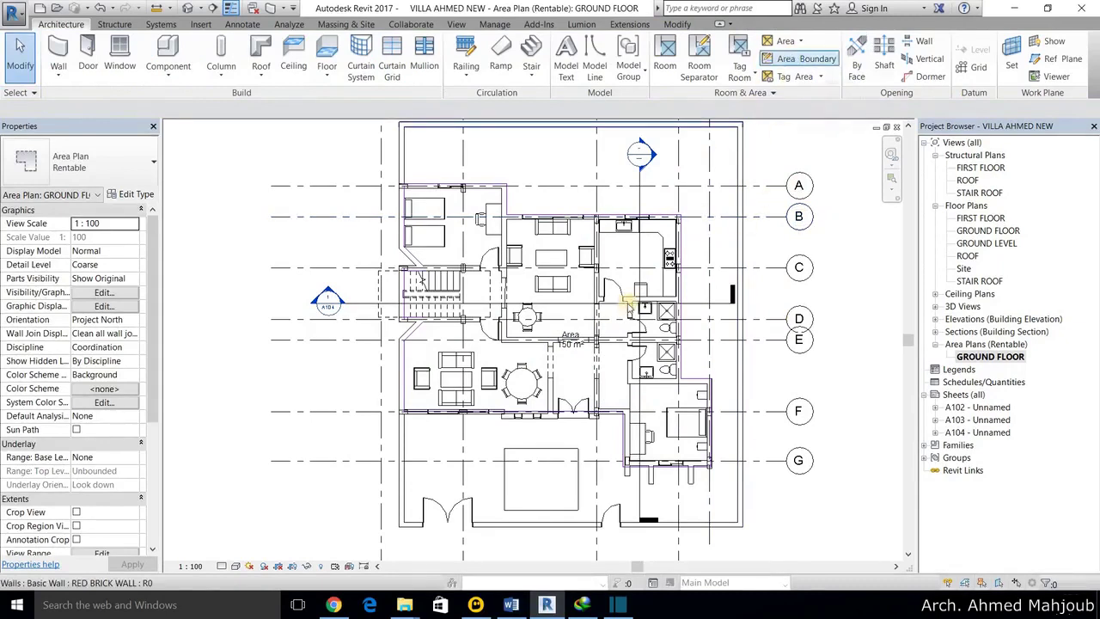
{"action": "middle_click_drag", "start_coordinate": [573, 357], "coordinate": [552, 366]}
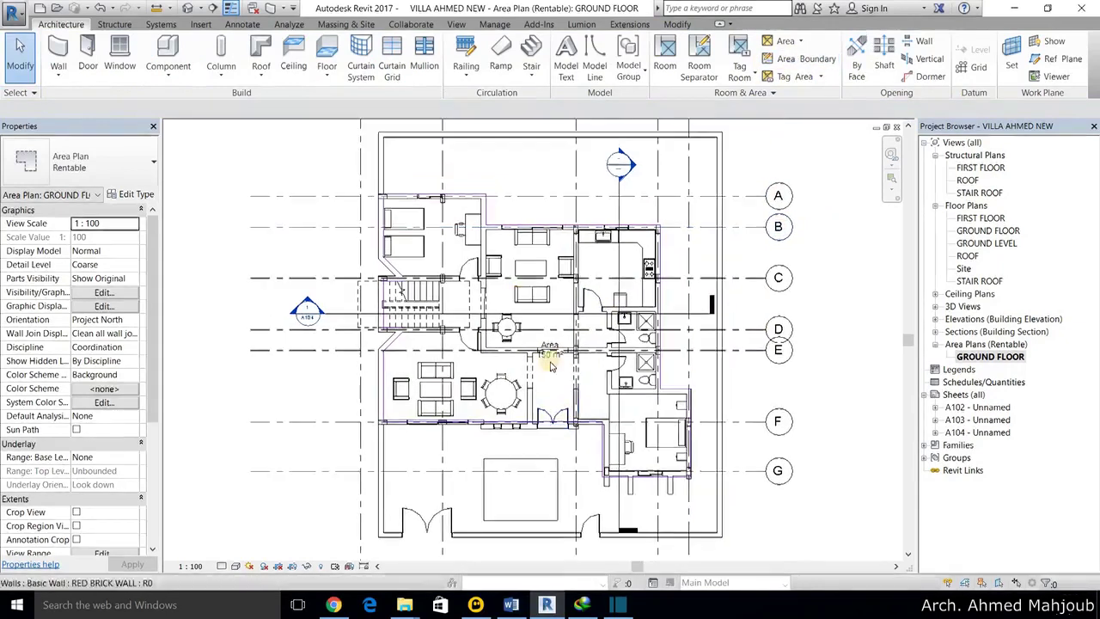